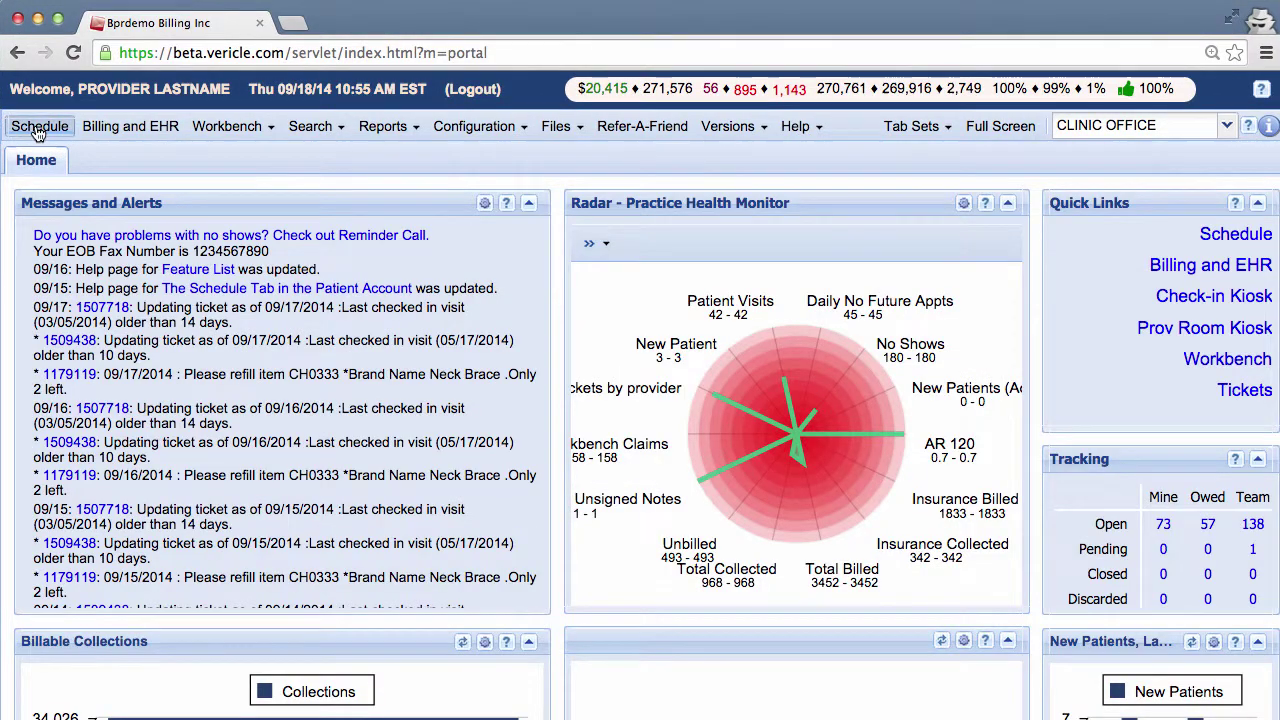
- Enter the new patient's first and last name in the patient search panel
click(38, 129)
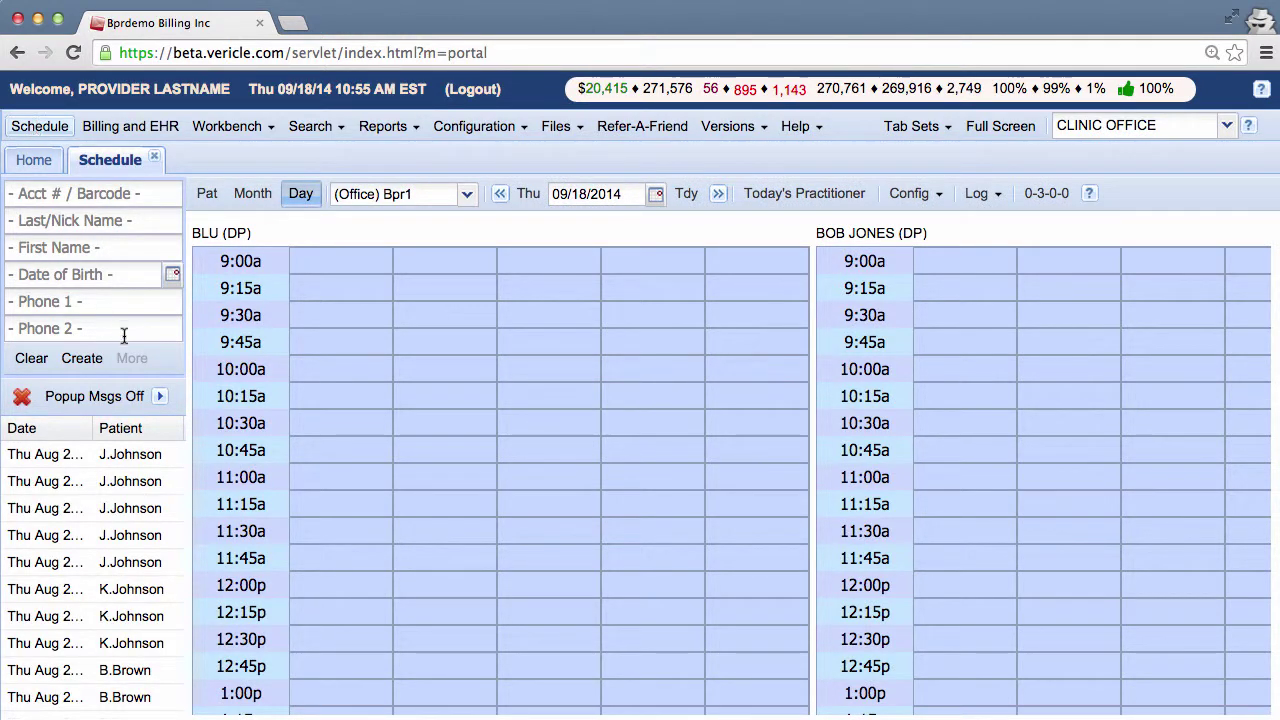
click(113, 249)
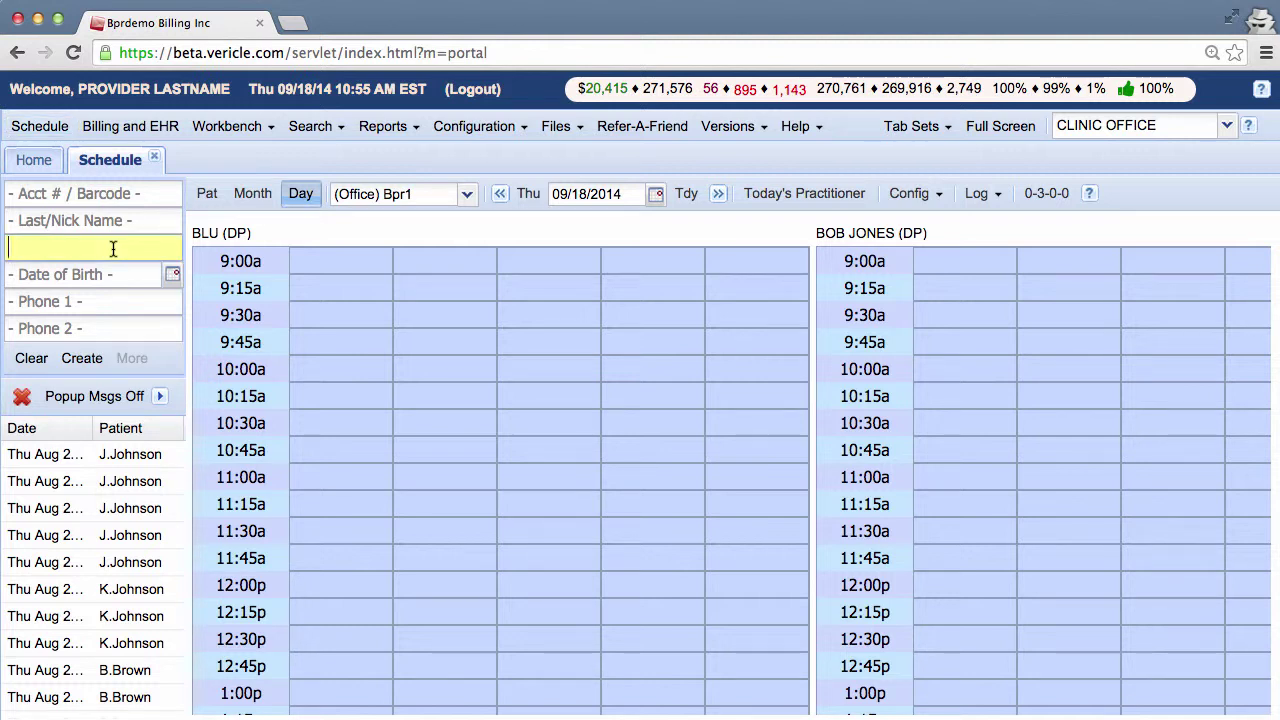
click(143, 222)
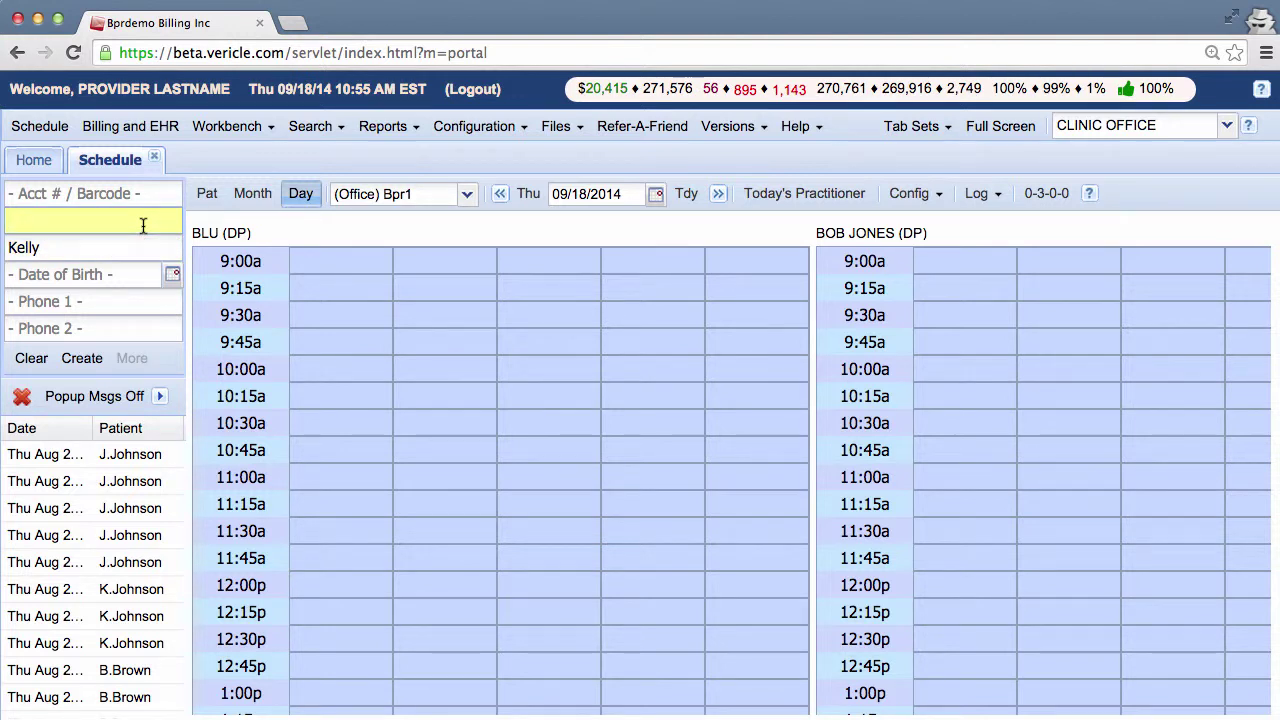
click(173, 274)
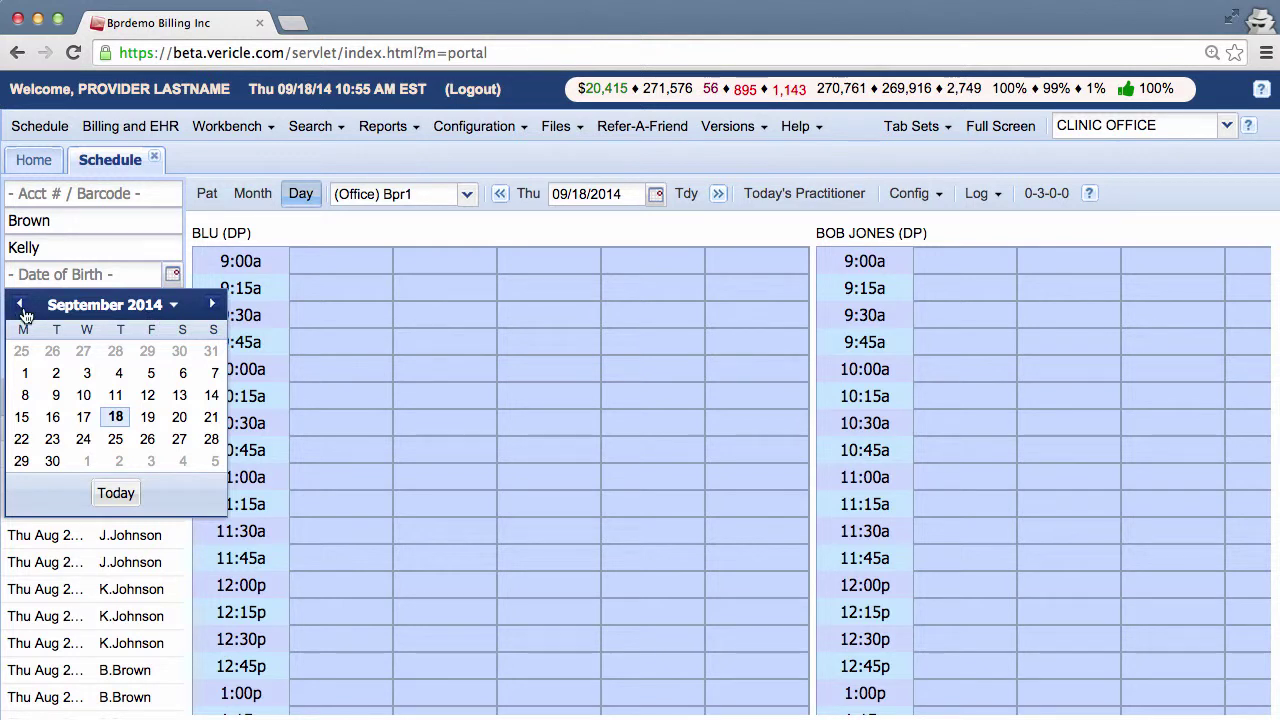
click(21, 307)
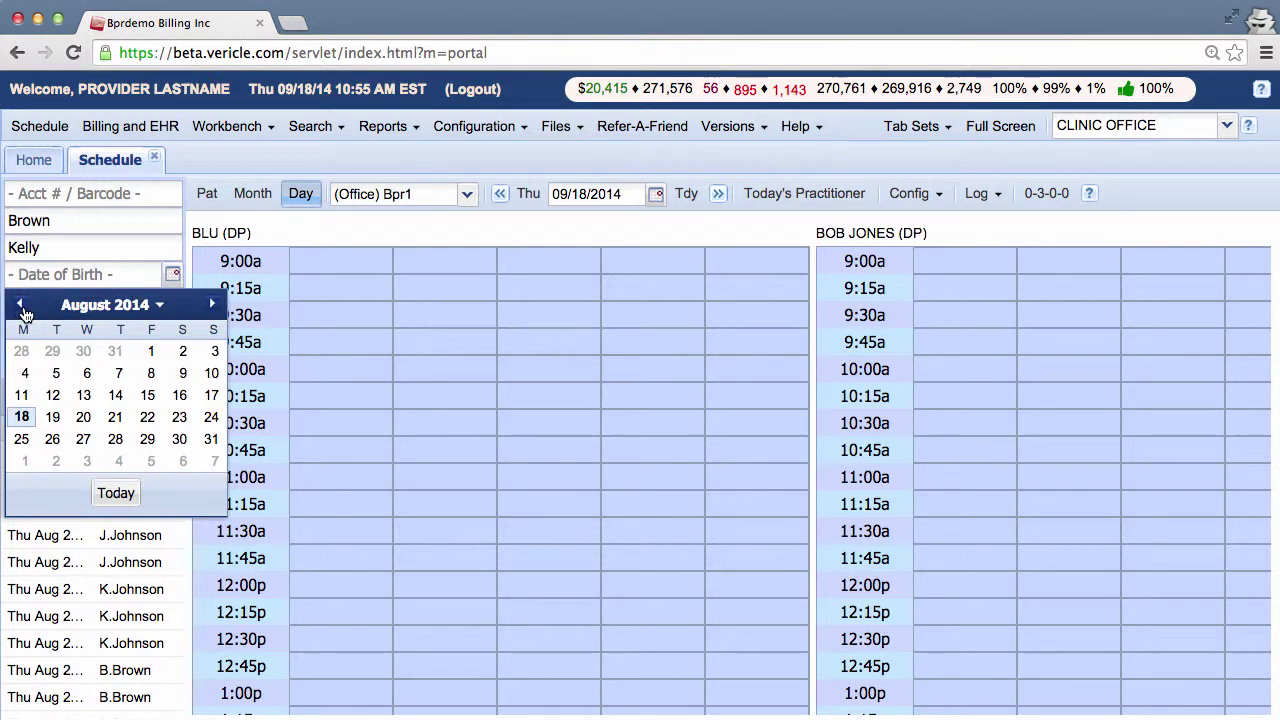
click(159, 306)
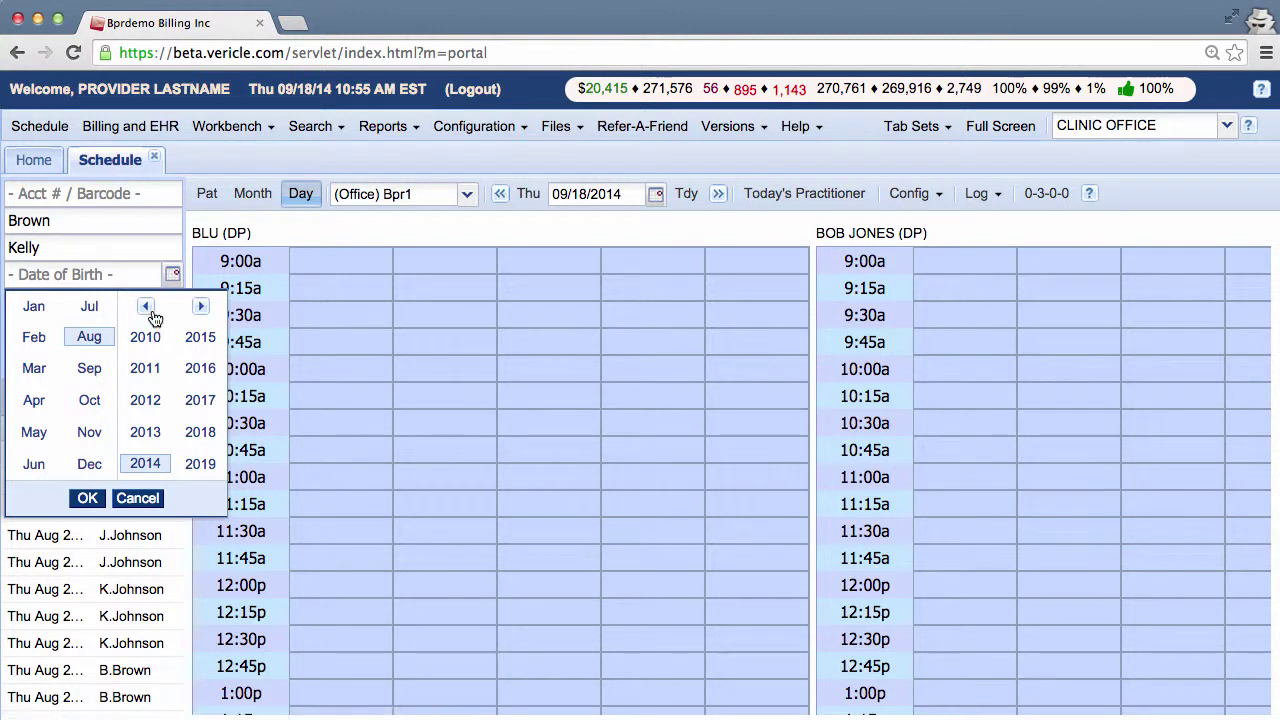
click(152, 312)
click(152, 312)
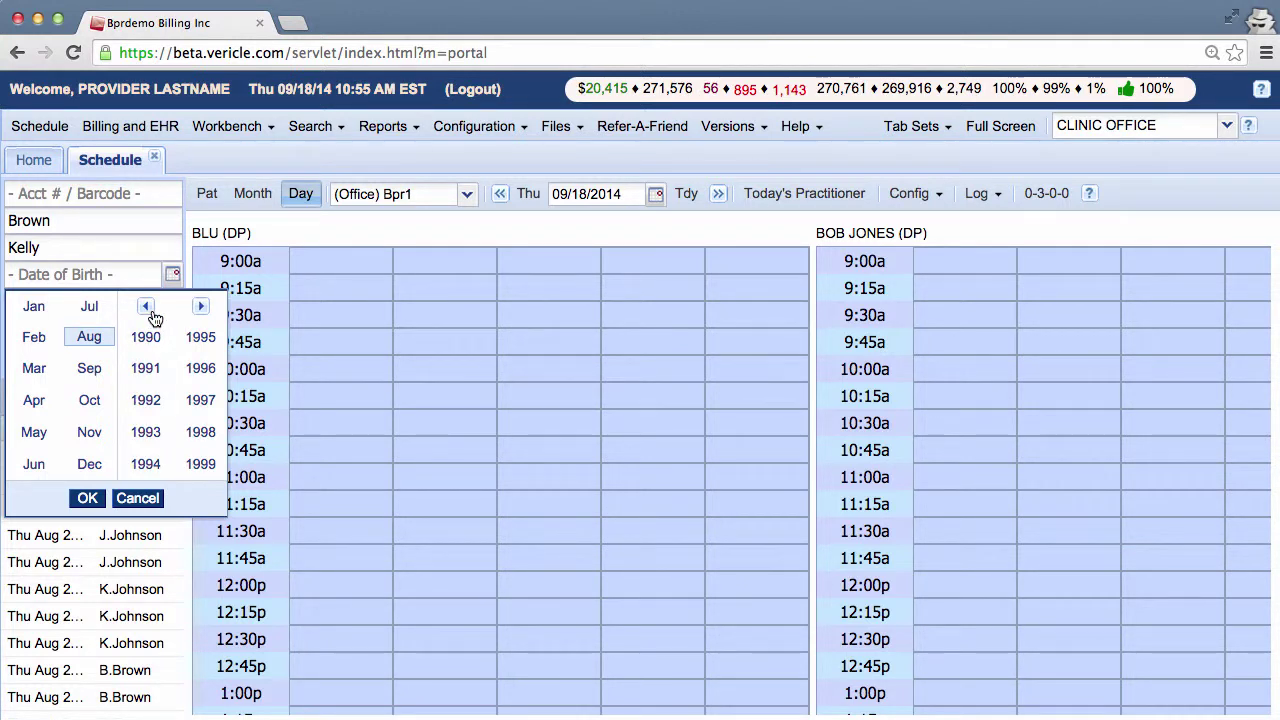
click(145, 400)
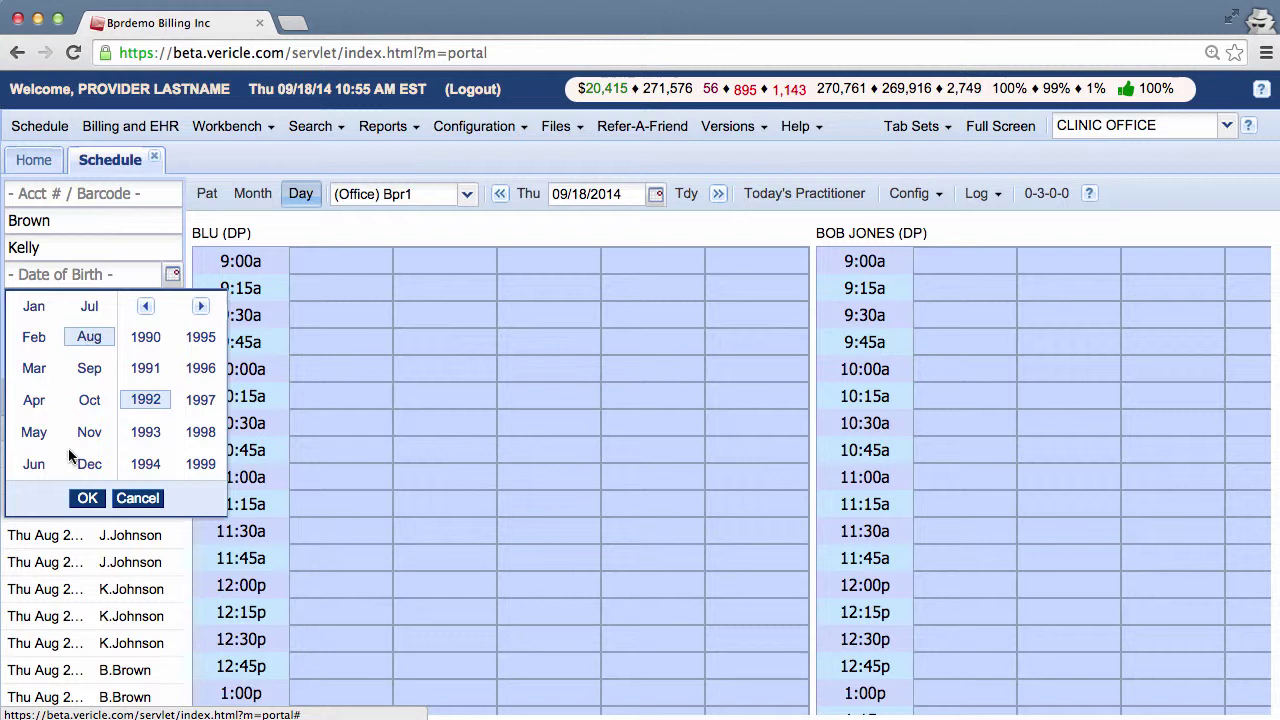
click(86, 500)
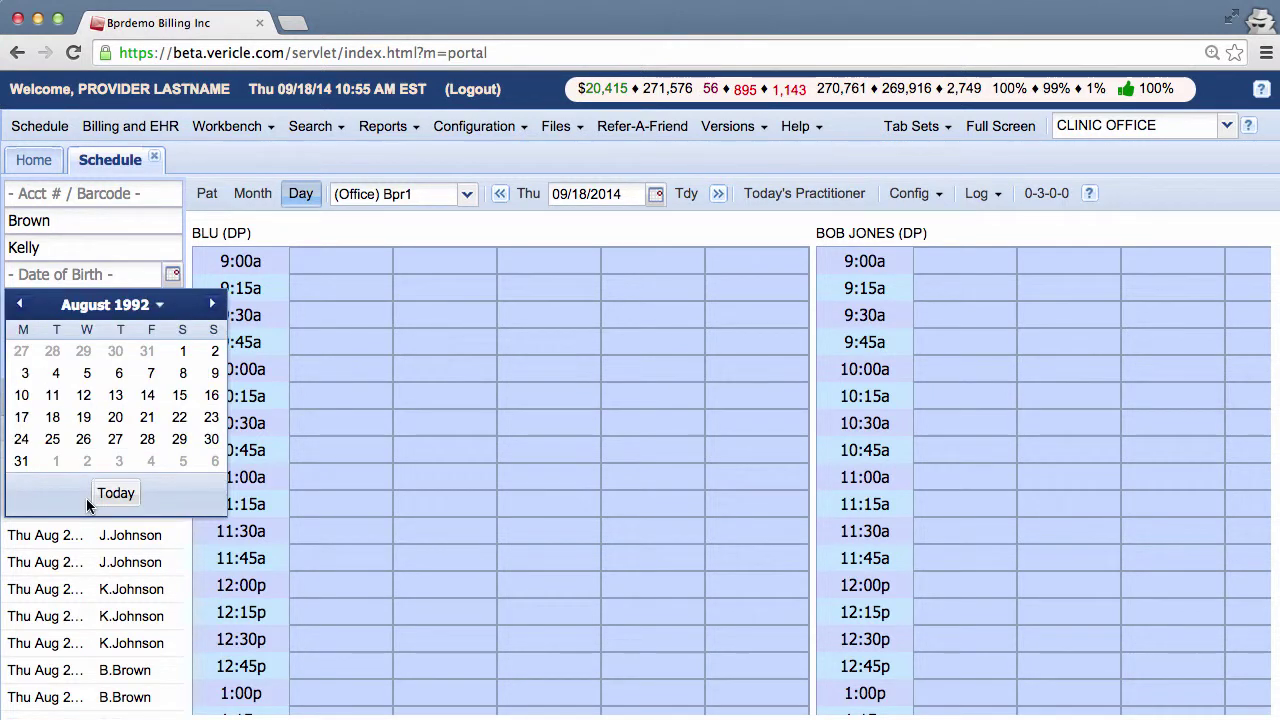
click(23, 396)
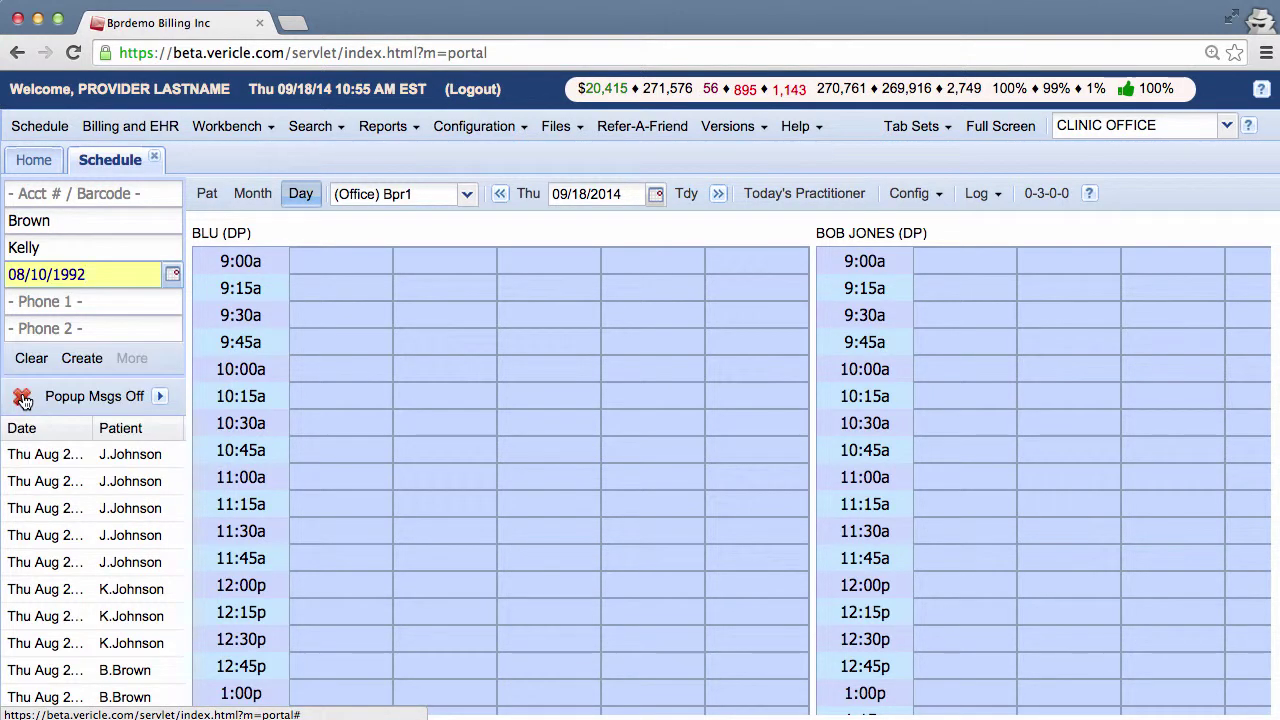
click(140, 299)
key(super+v)
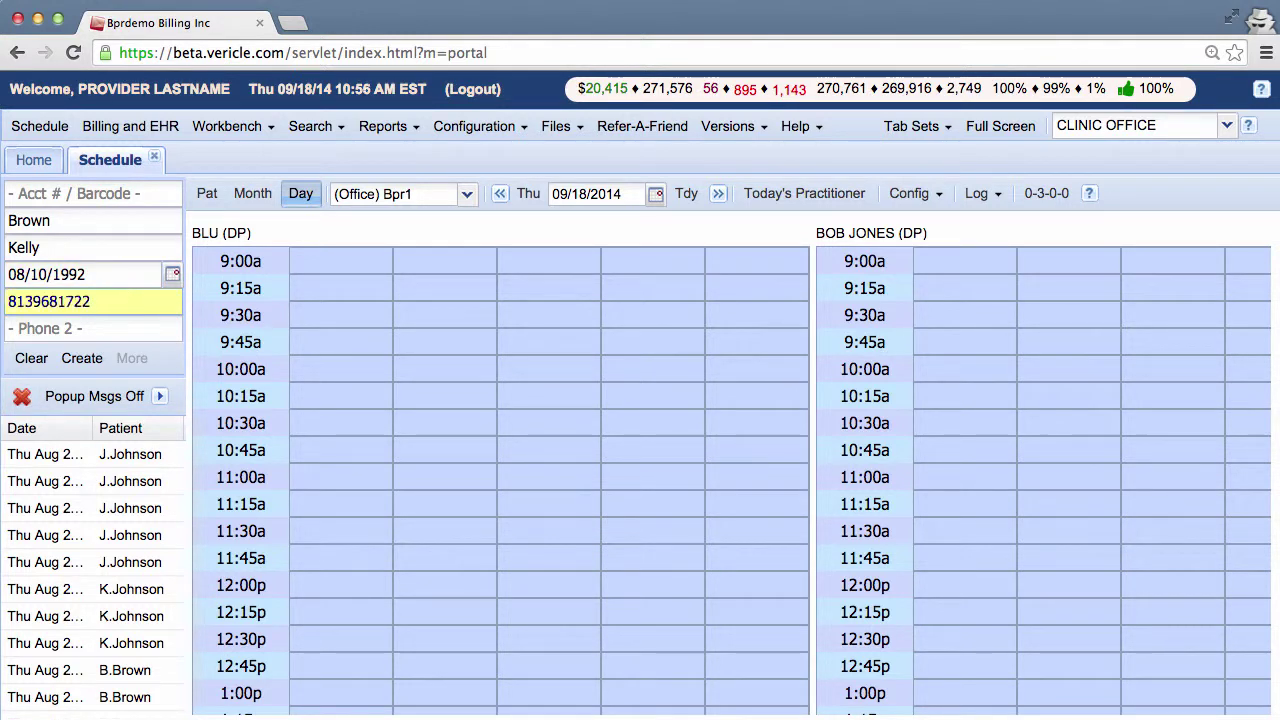
- Create the patient account and open its record from the missing-critical-information banner
click(82, 360)
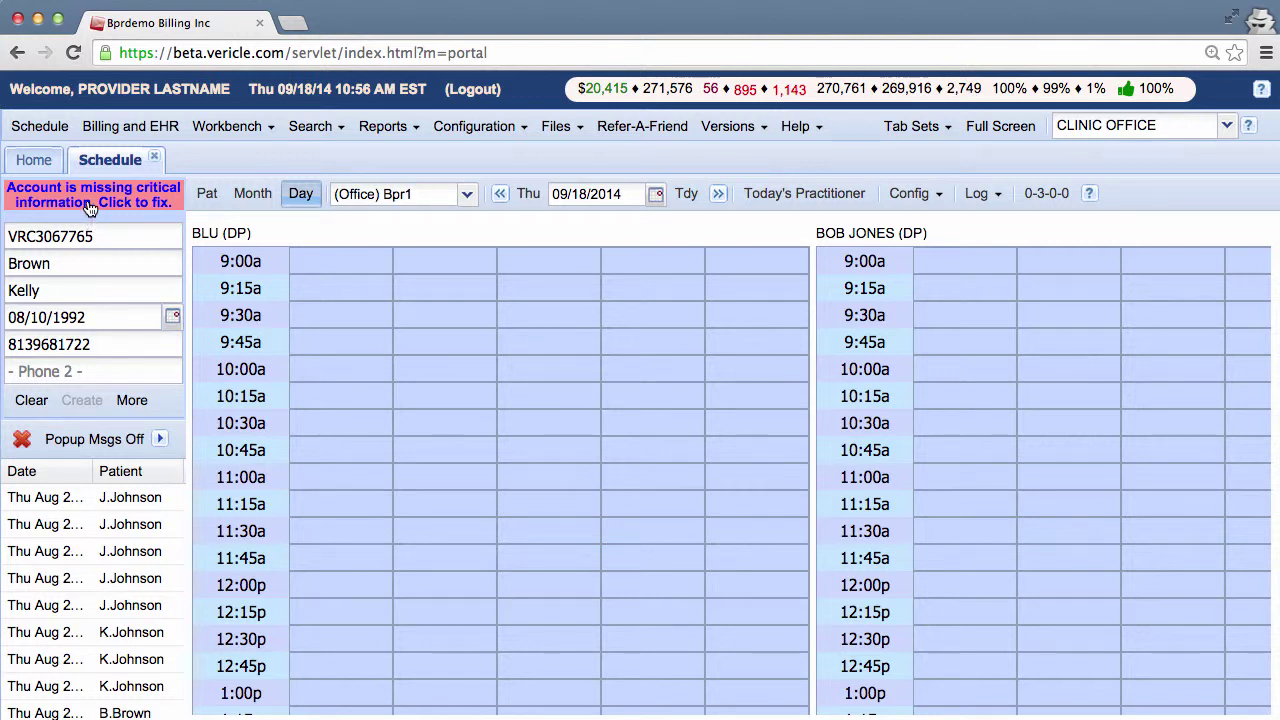
click(90, 205)
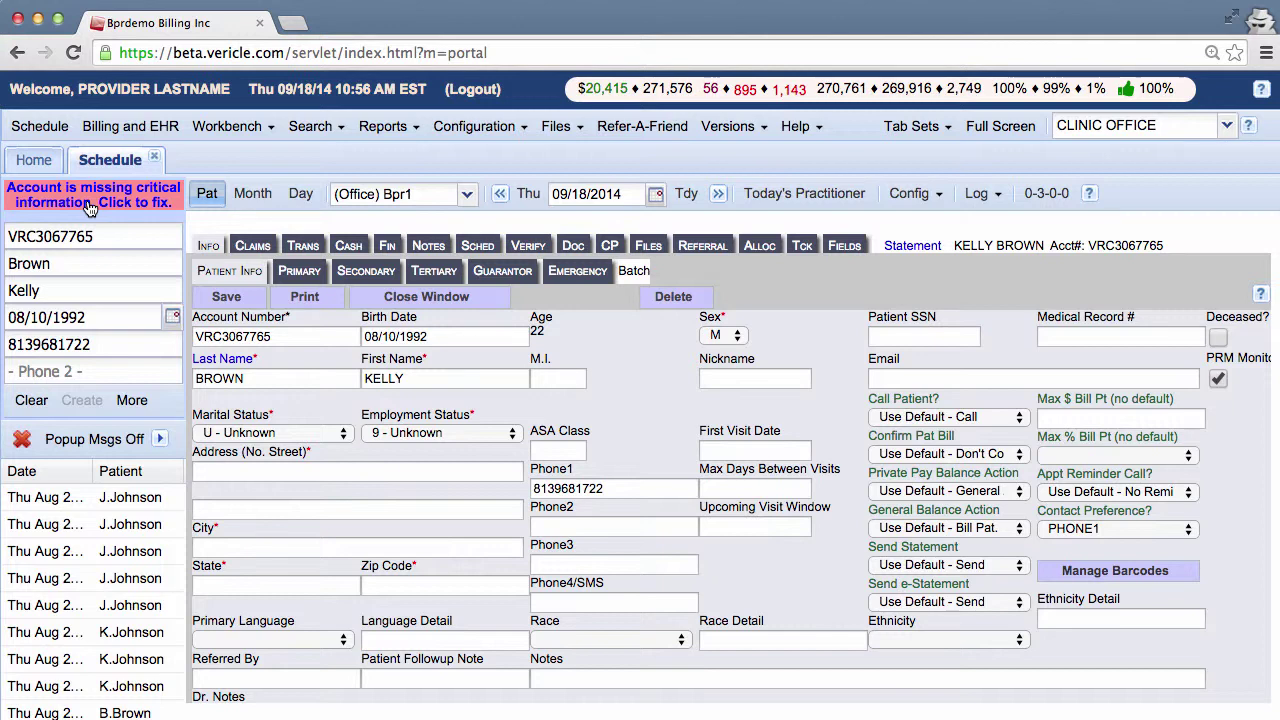
- Search patients by a first name and open a matching existing patient's completed information form
click(300, 197)
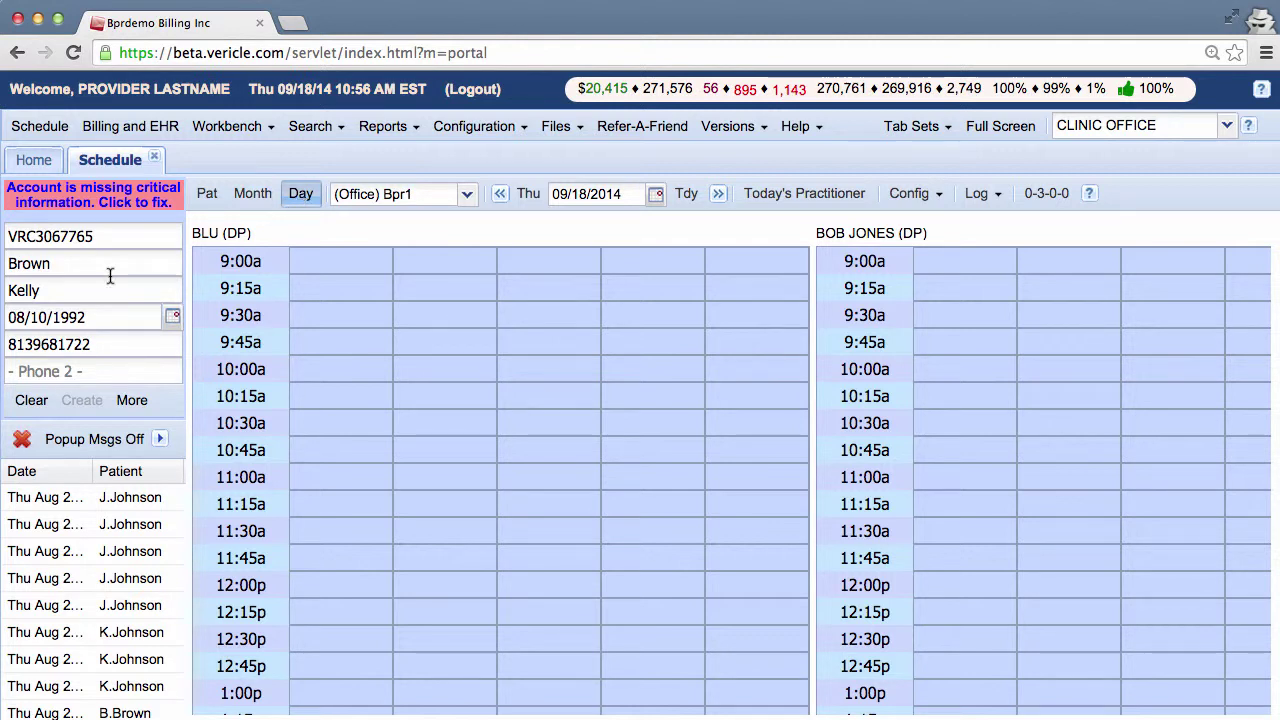
click(40, 410)
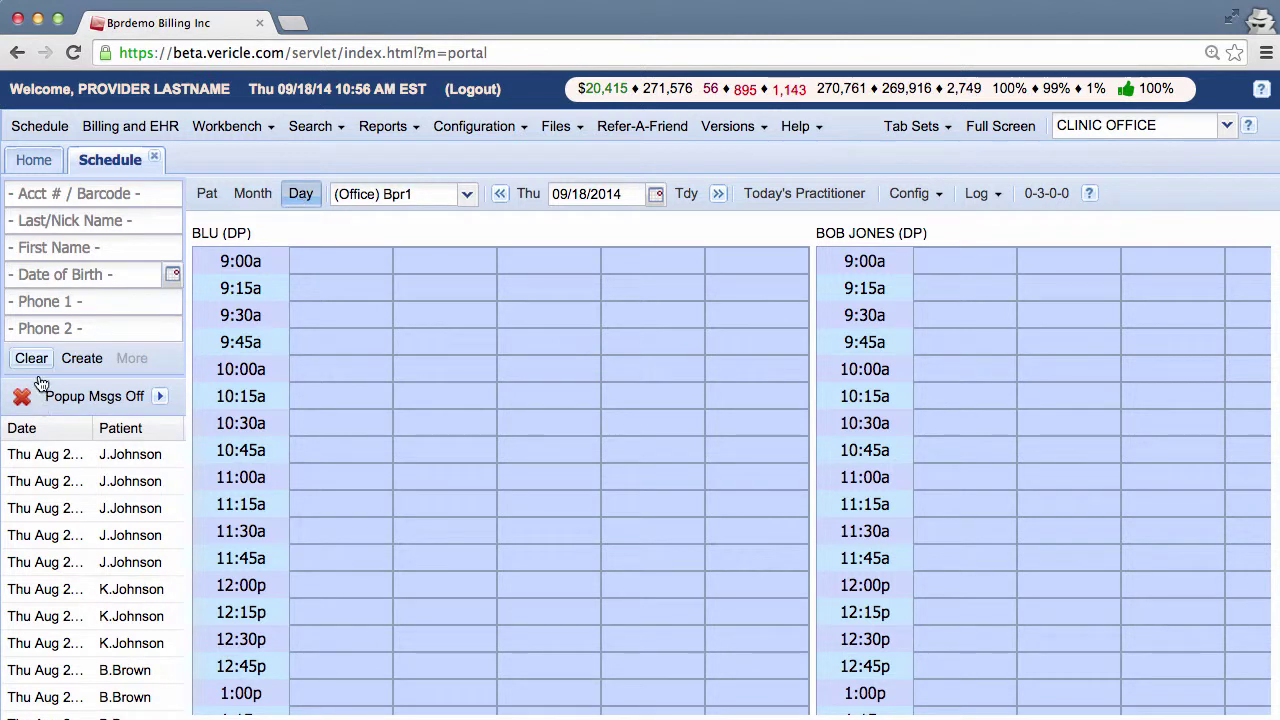
click(92, 251)
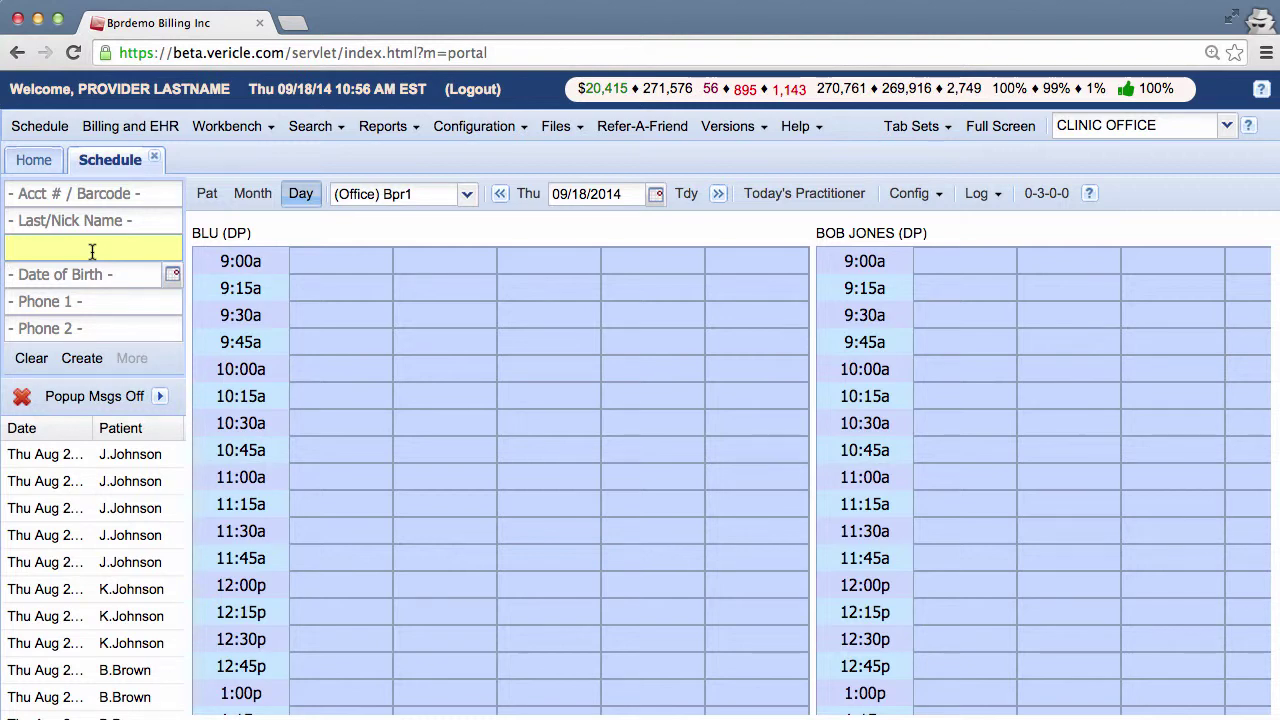
text(Jeff)
key(Return)
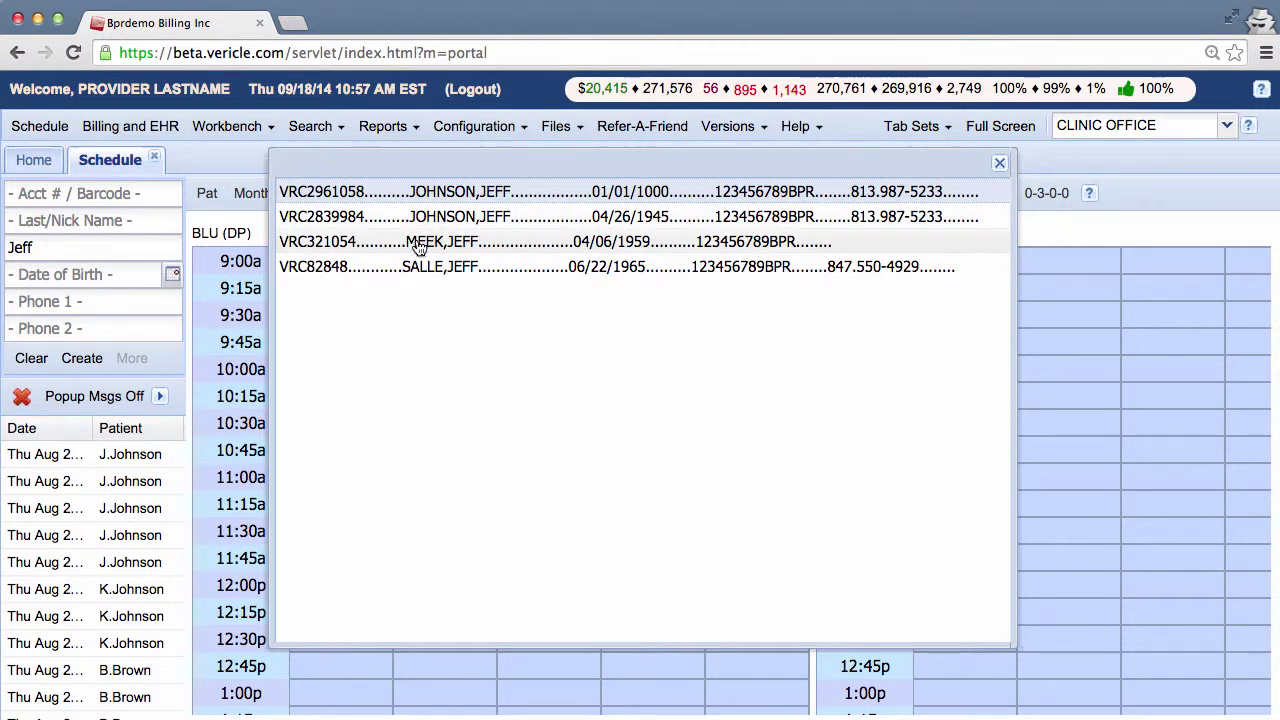
click(613, 217)
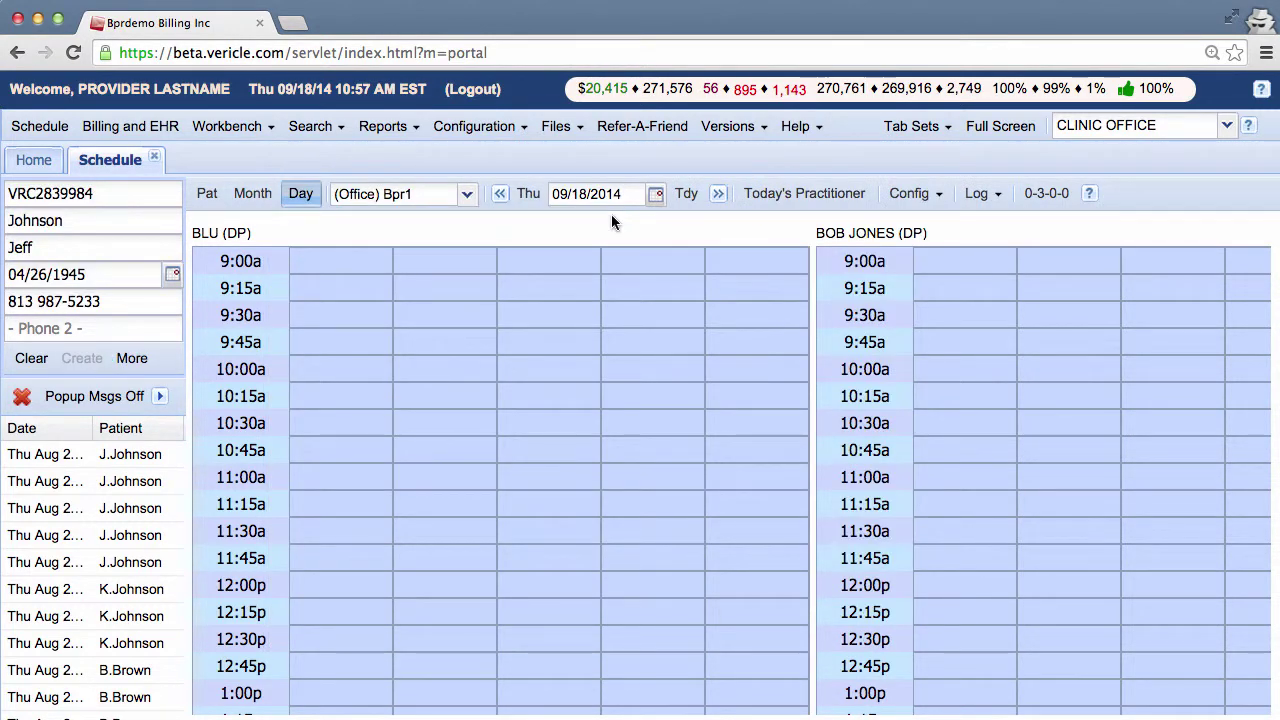
click(210, 200)
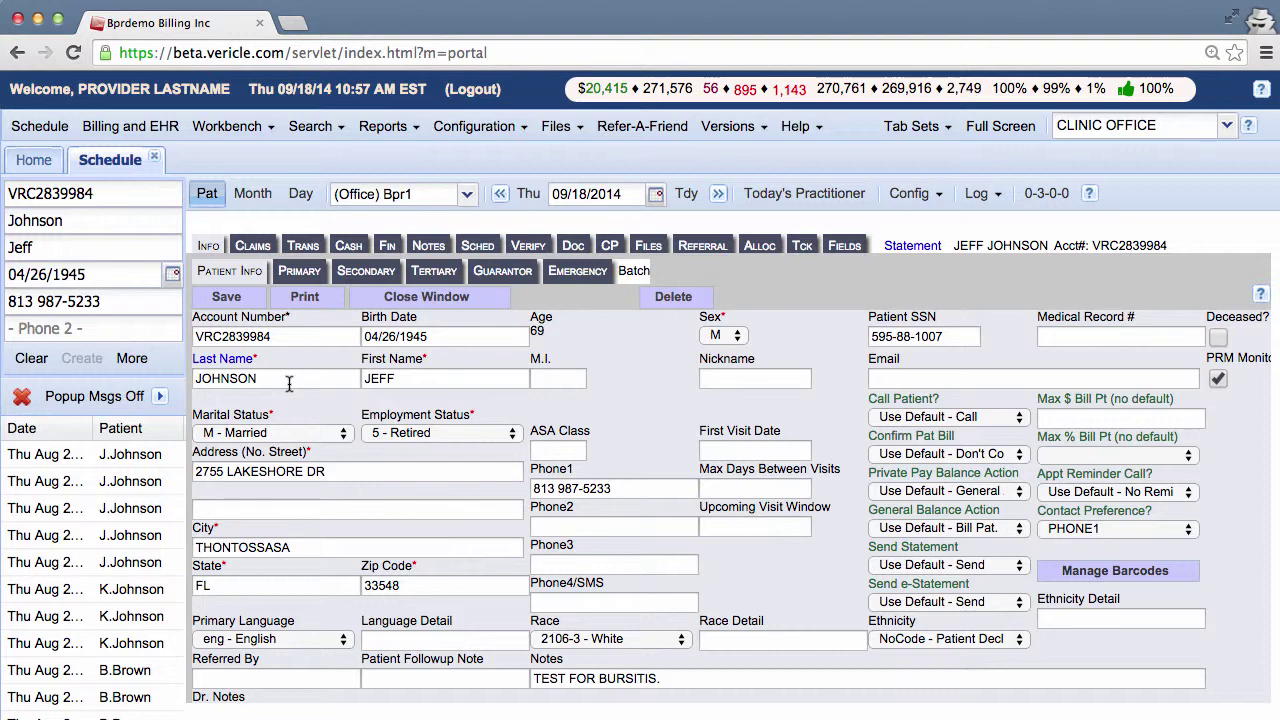
- Search by the new patient's first name, load her account, and open her information form
click(302, 194)
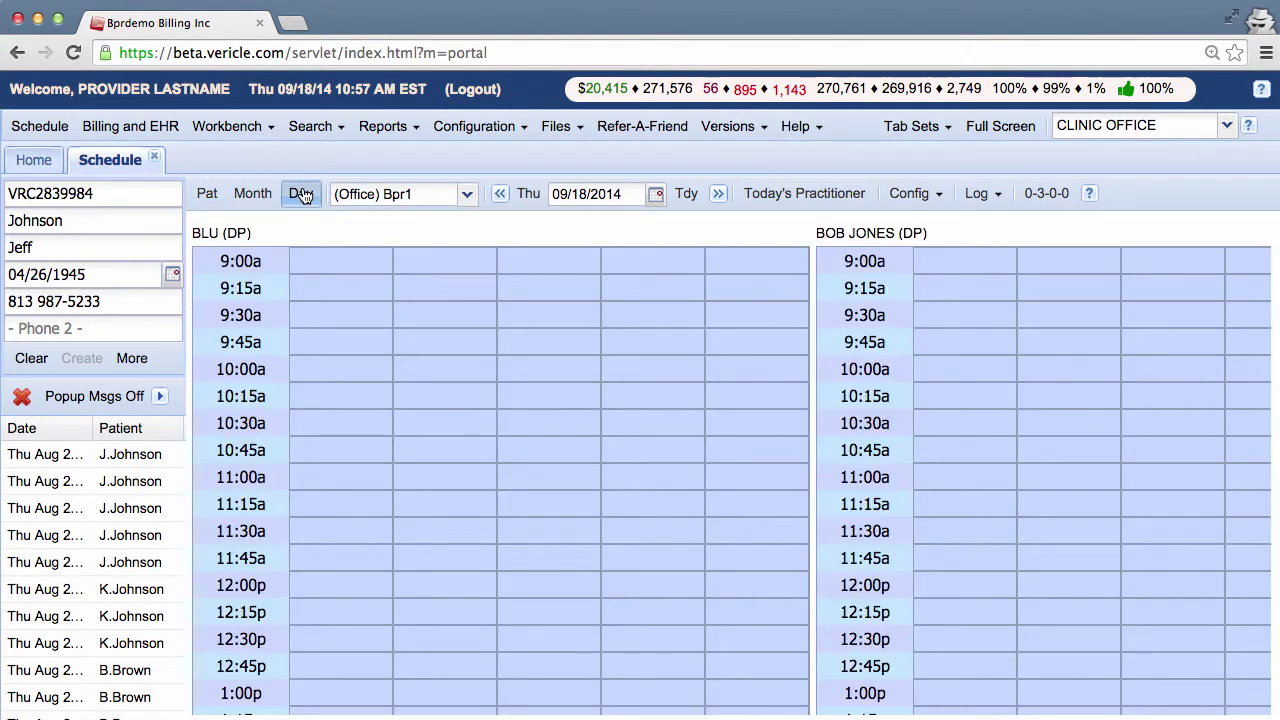
click(31, 358)
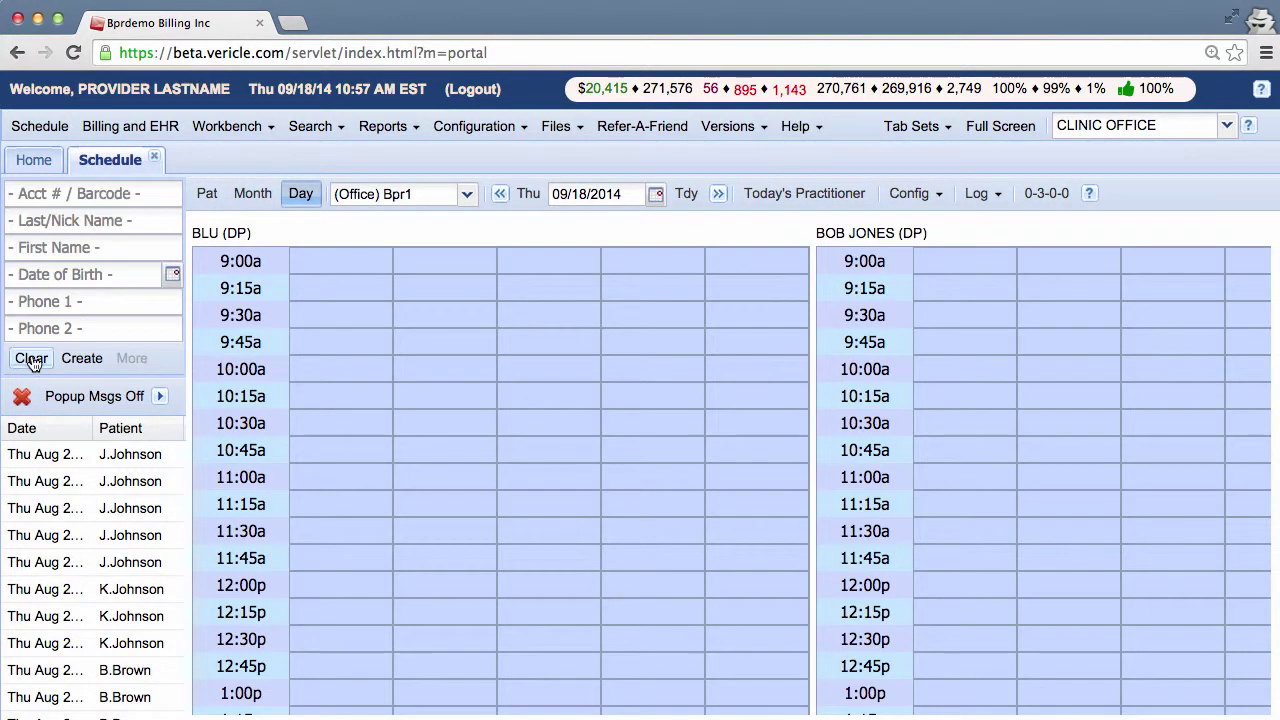
click(102, 256)
text(Kelly)
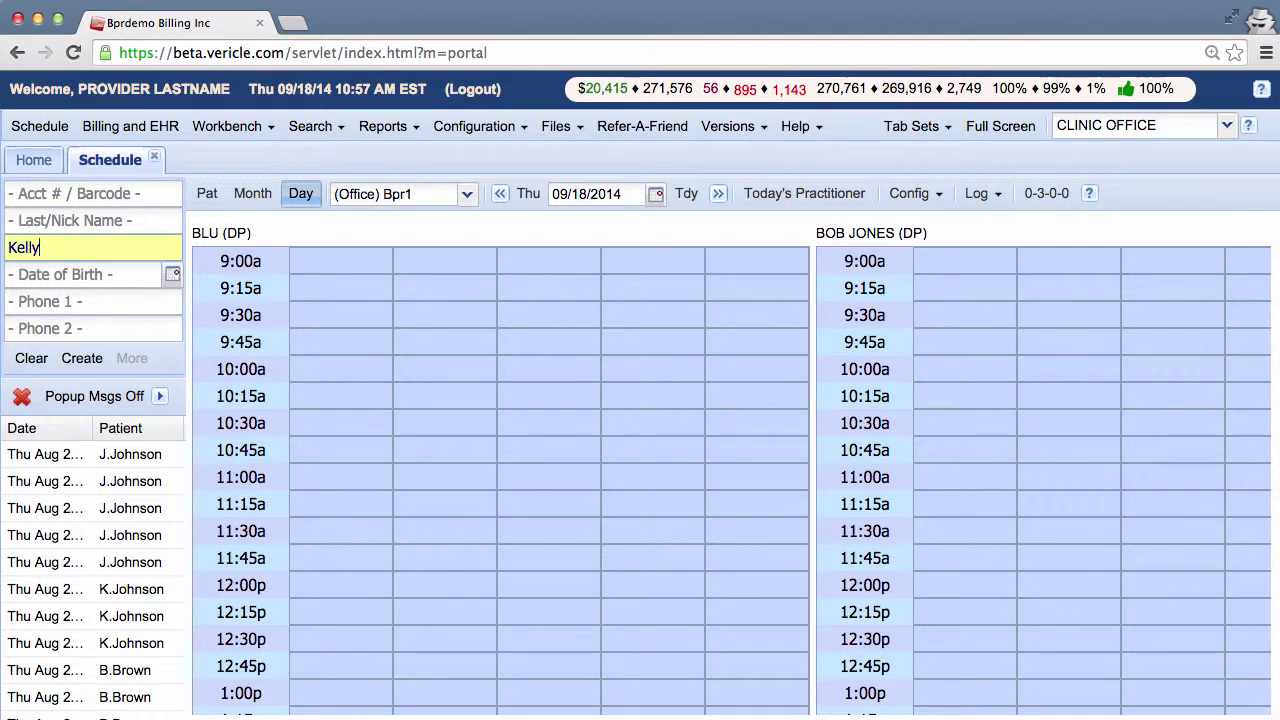
key(Return)
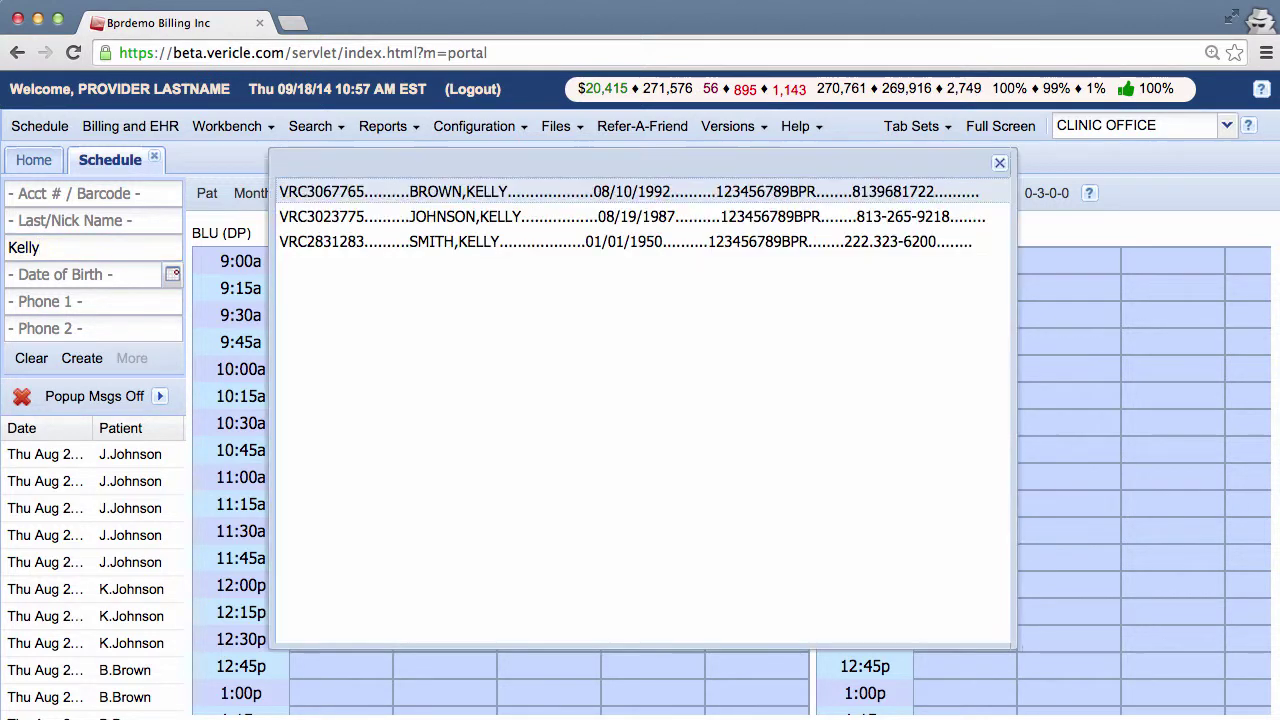
click(532, 193)
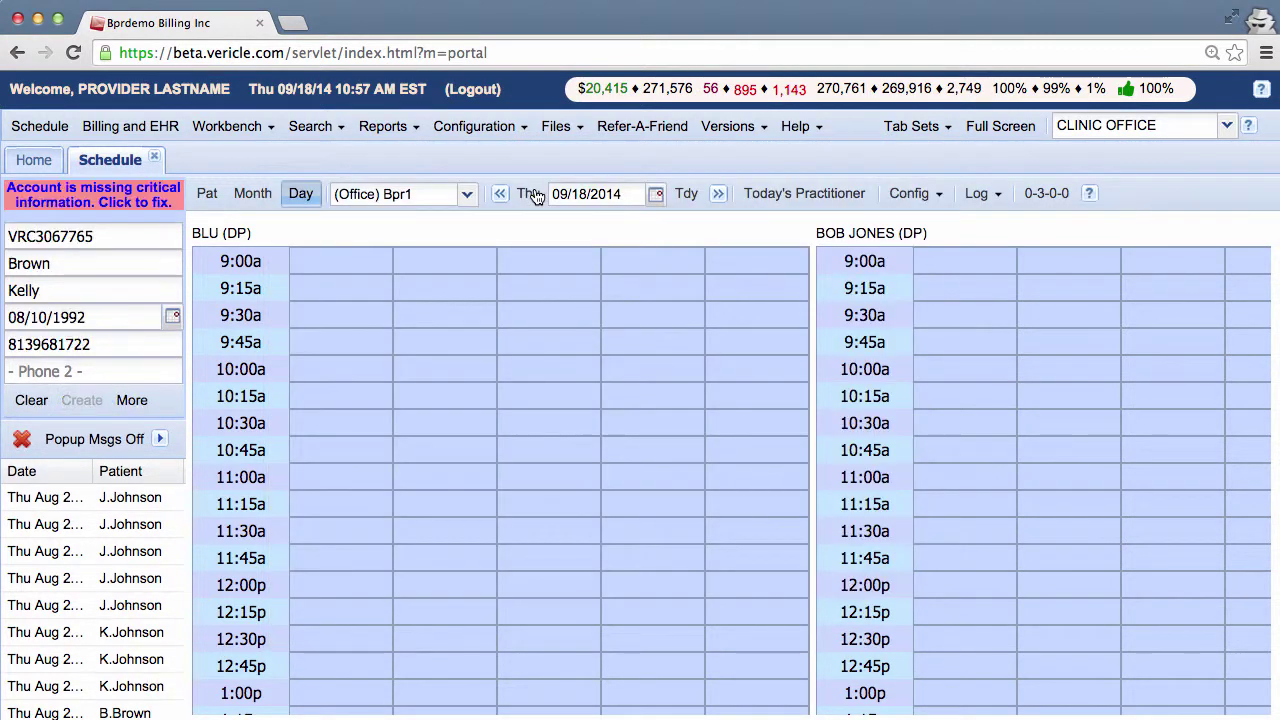
click(113, 204)
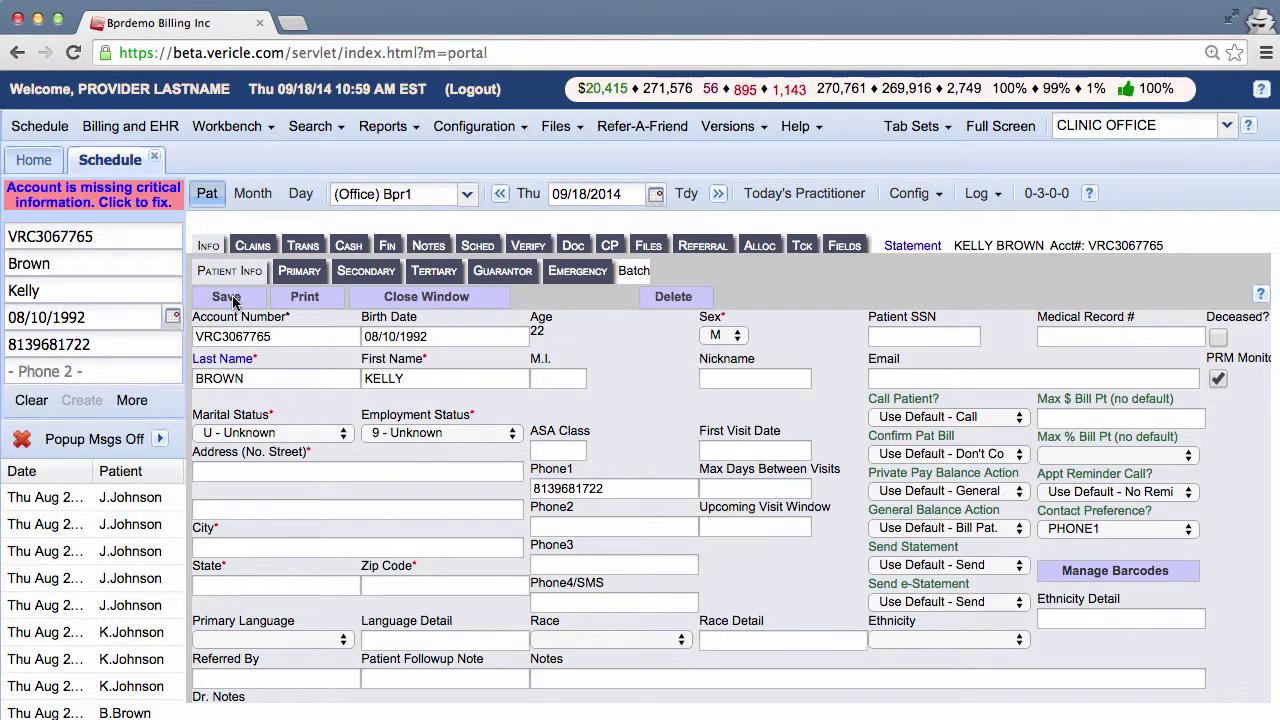
- Set the patient's sex to F, marital status Single, and employment Employed Part Time
click(742, 343)
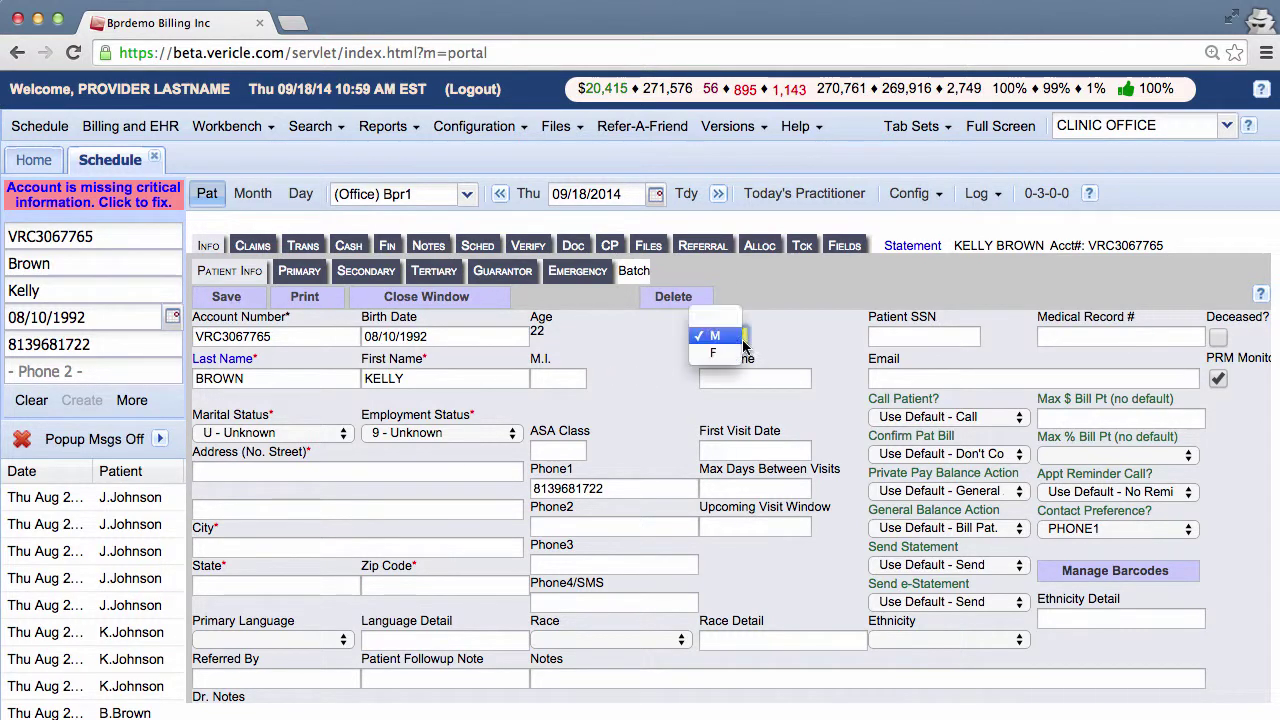
click(713, 352)
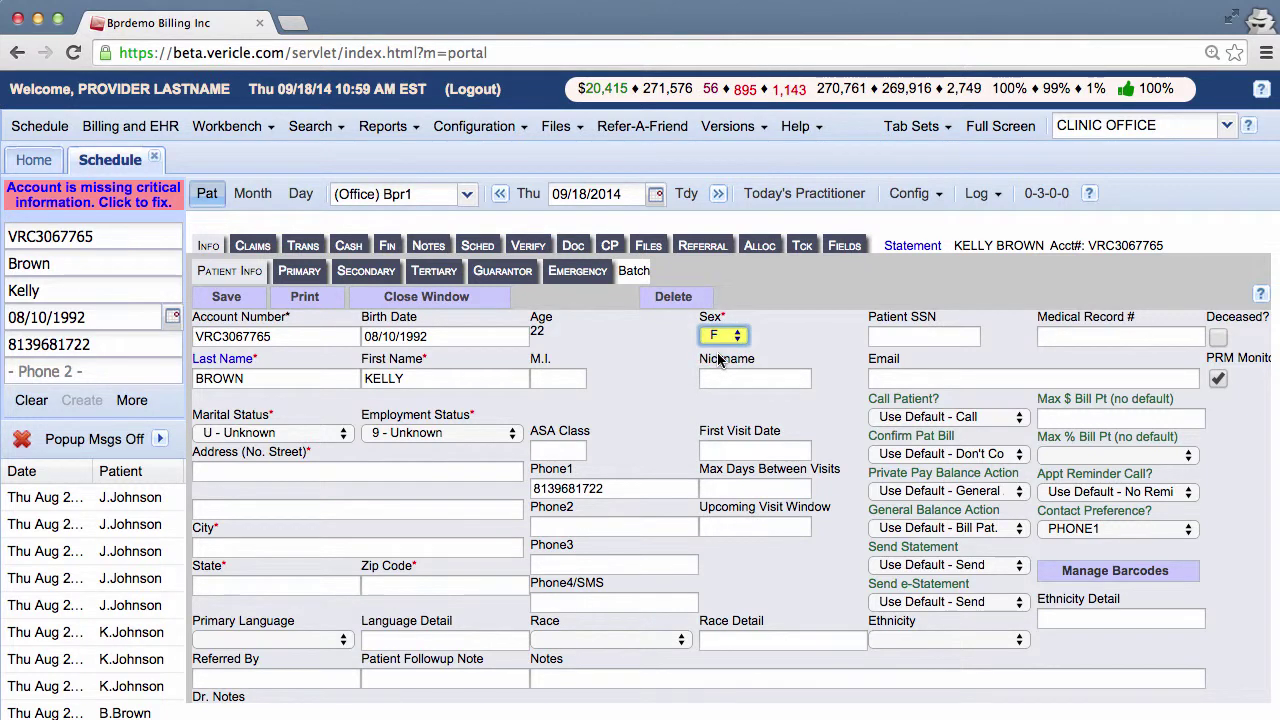
click(343, 438)
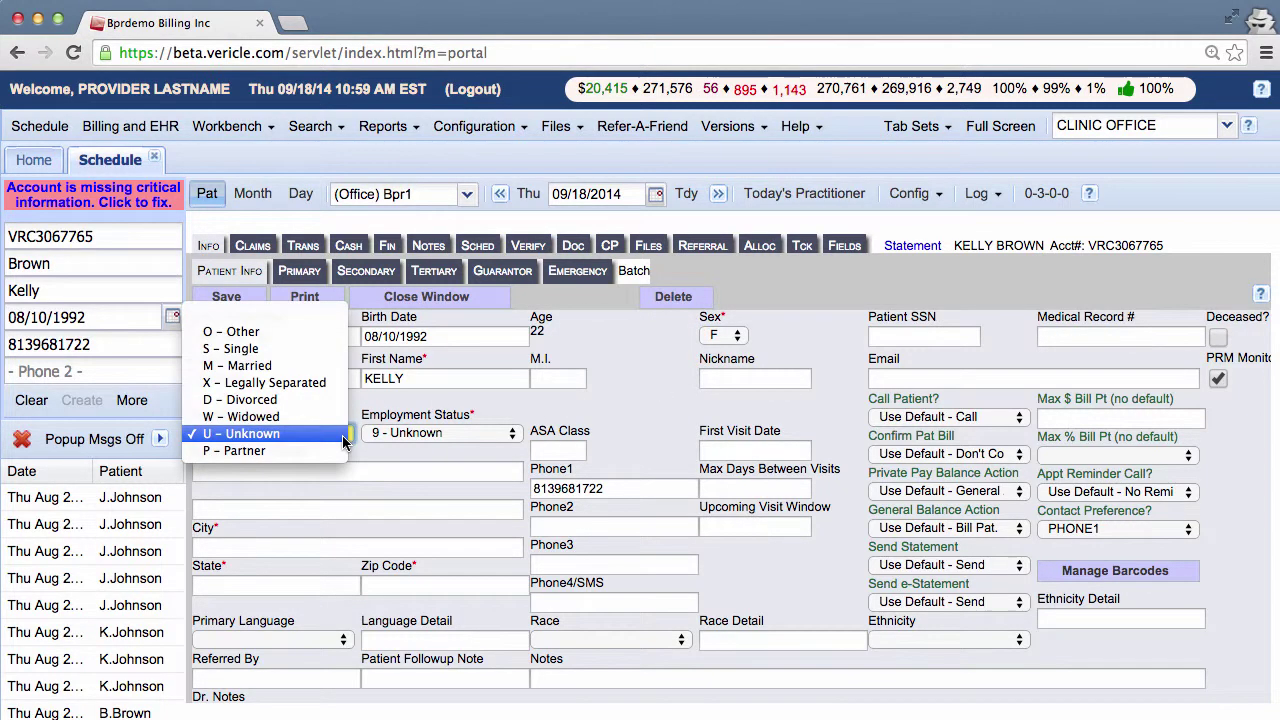
click(284, 350)
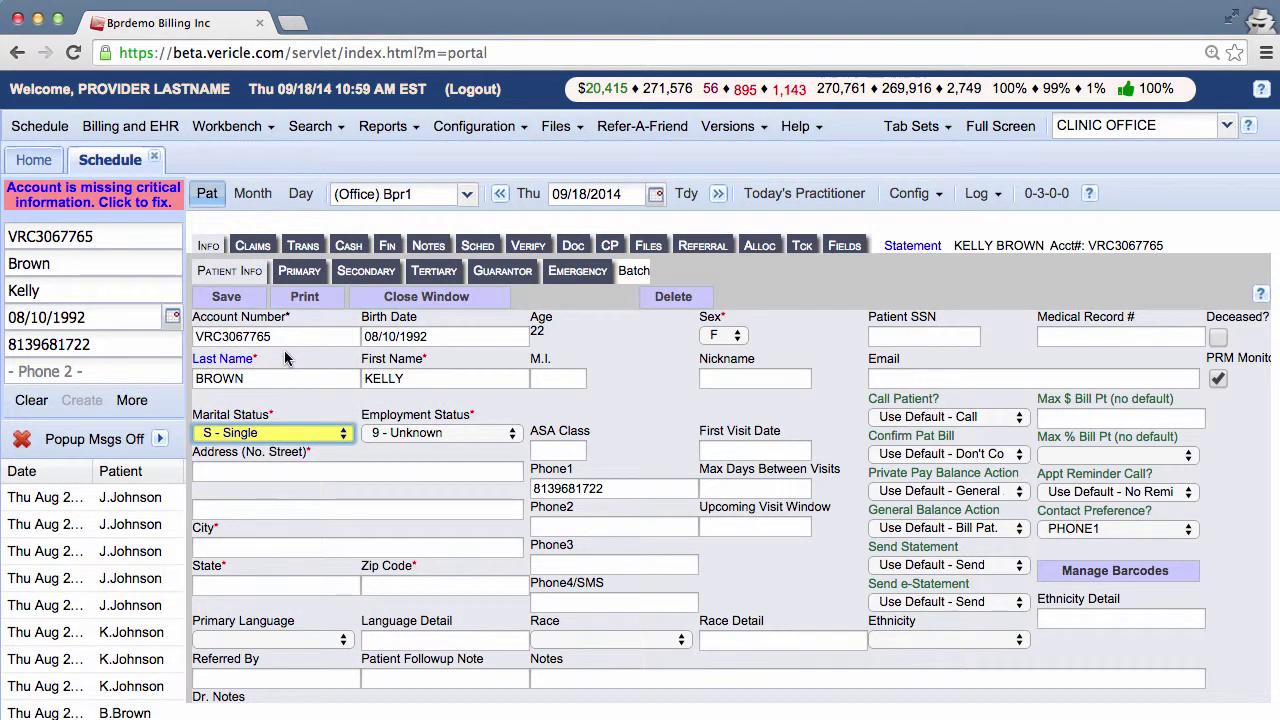
click(507, 438)
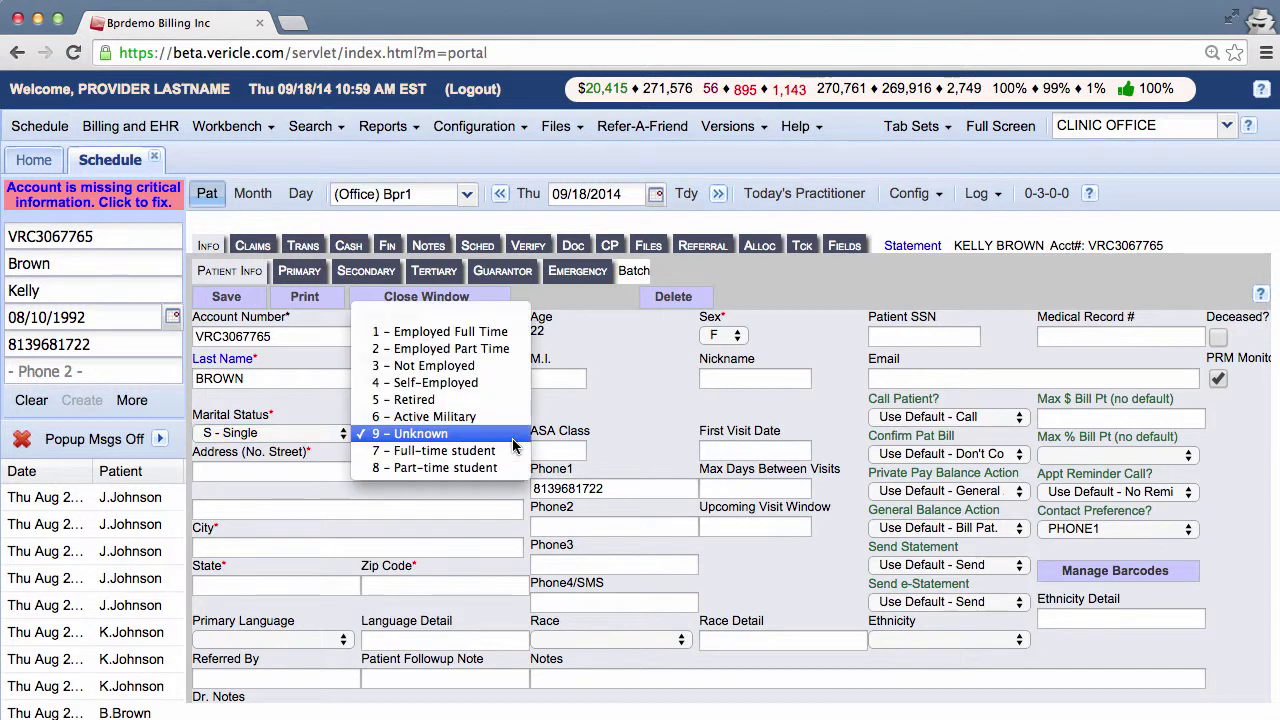
click(493, 348)
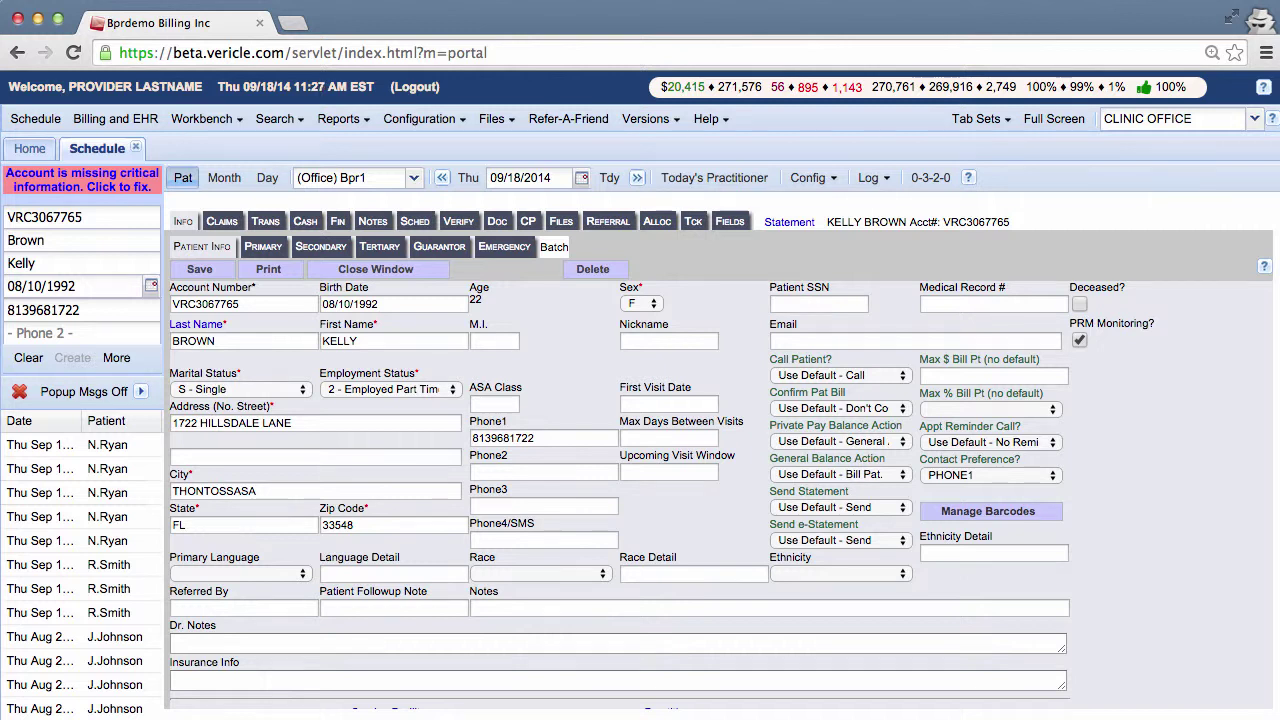
- Fill the first visit date with today's date, 09-18-2014, and save the patient information
click(660, 403)
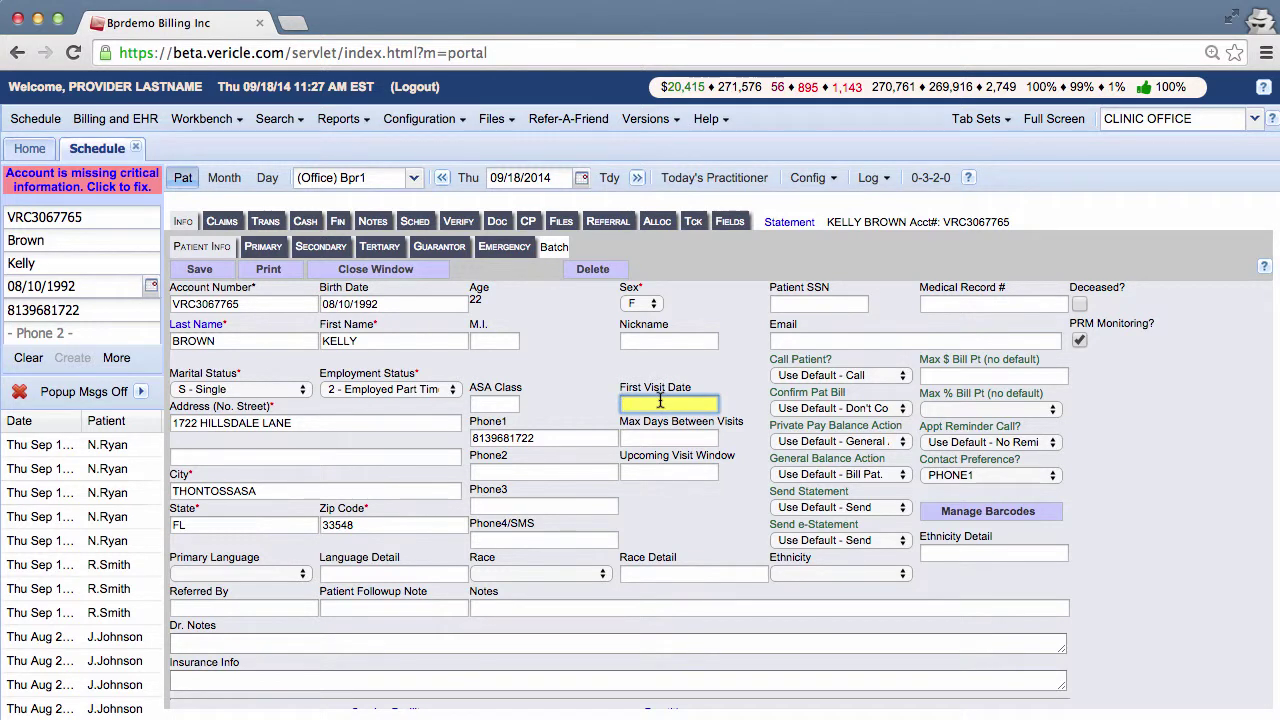
key(t)
click(221, 272)
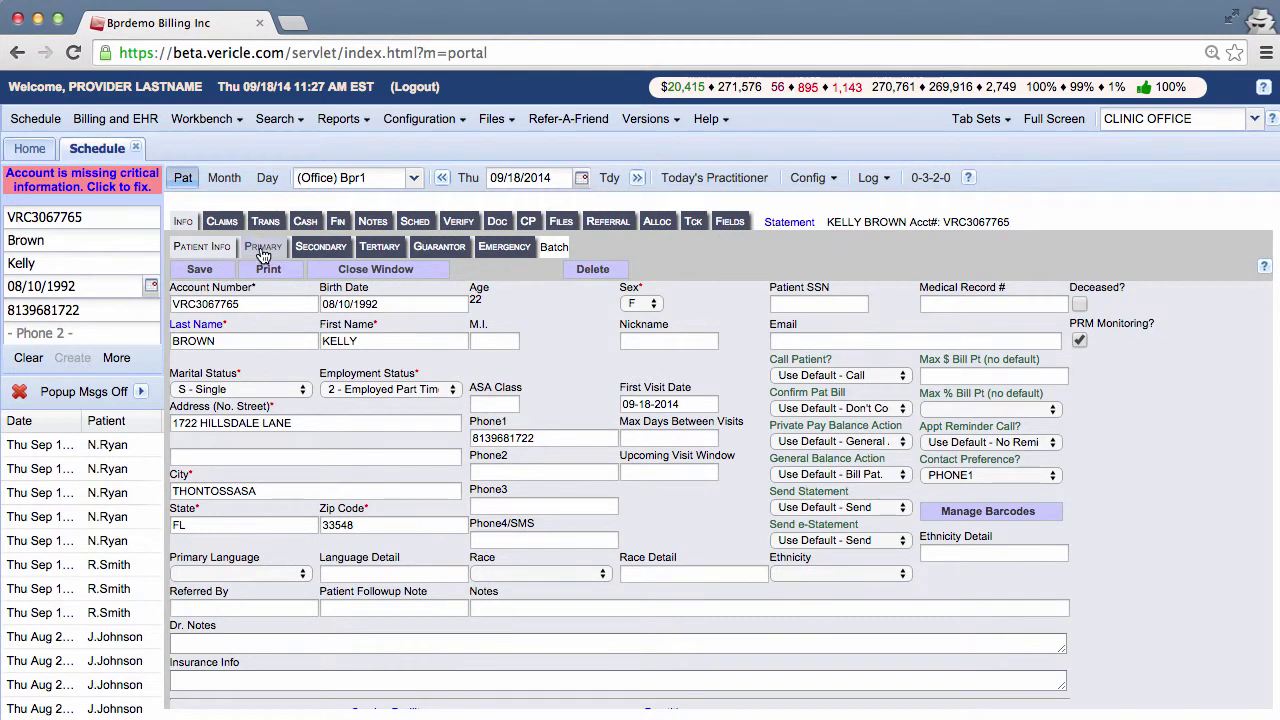
- Set the primary insurance relationship to insured as 01 - Self, then check Secondary and Tertiary tabs
click(263, 249)
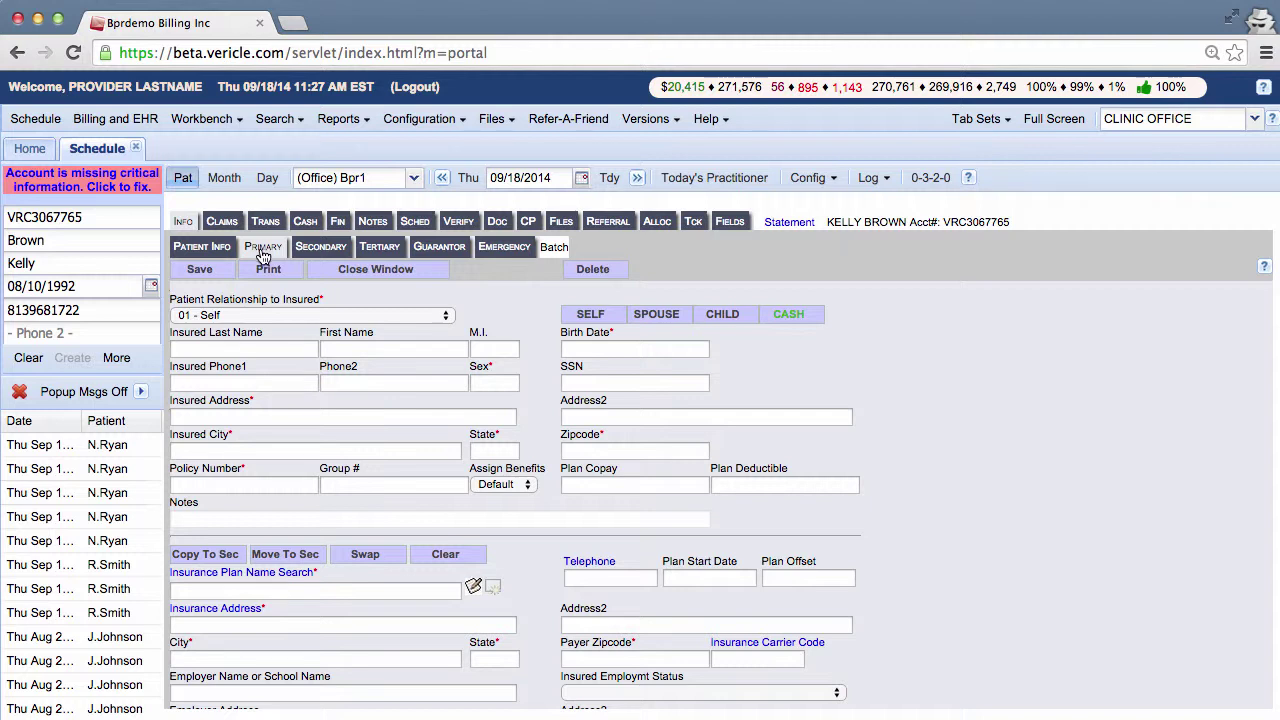
click(591, 316)
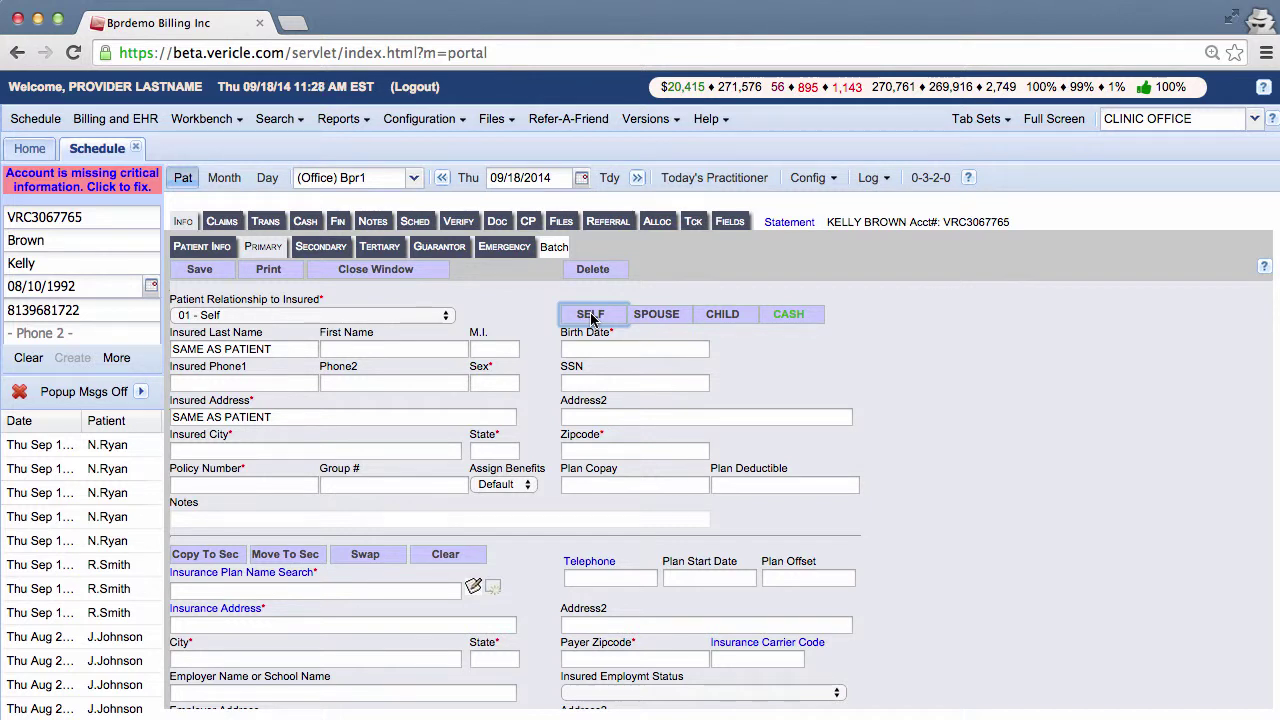
click(314, 249)
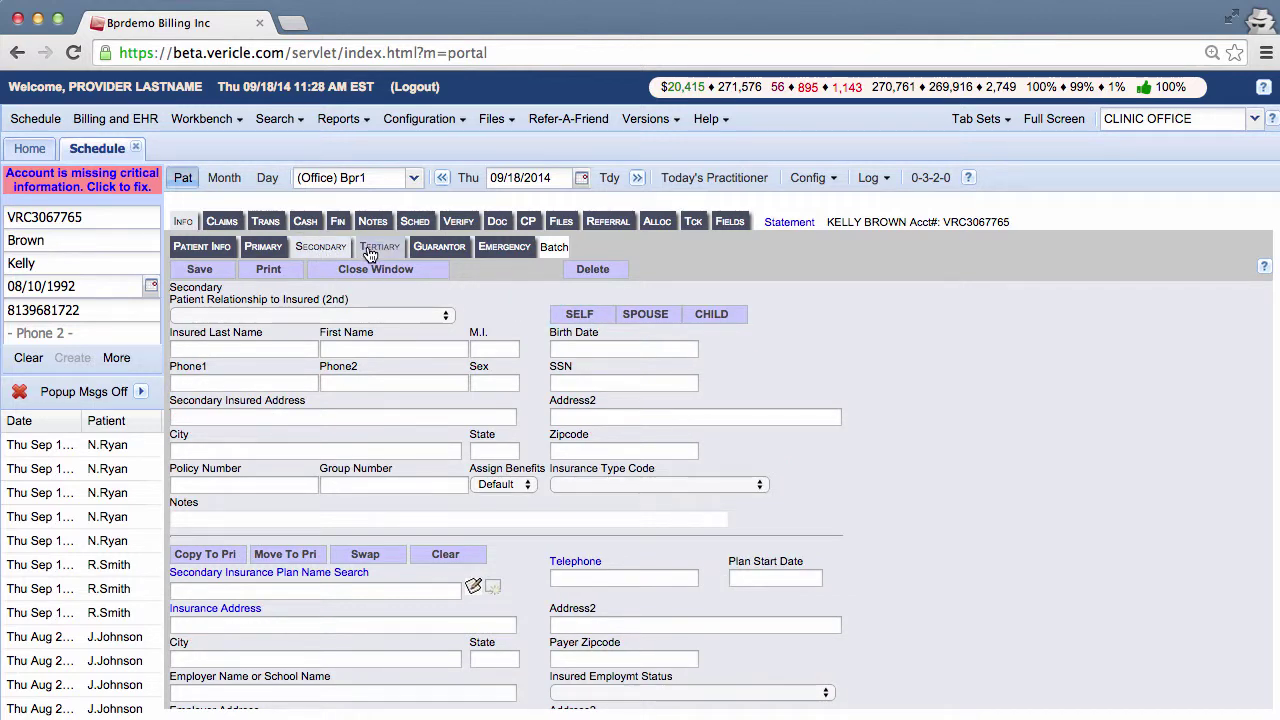
click(372, 252)
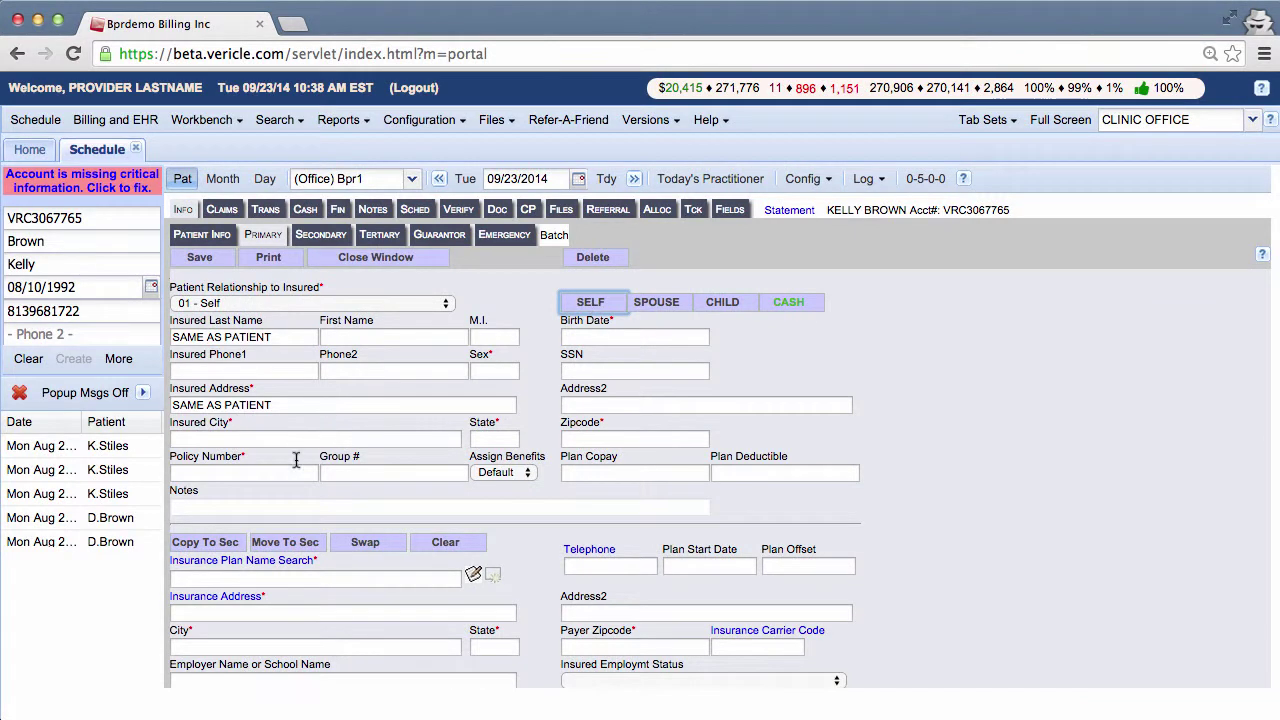
- Paste the policy number and enter plan copay 30 and plan deductible 2000
click(267, 470)
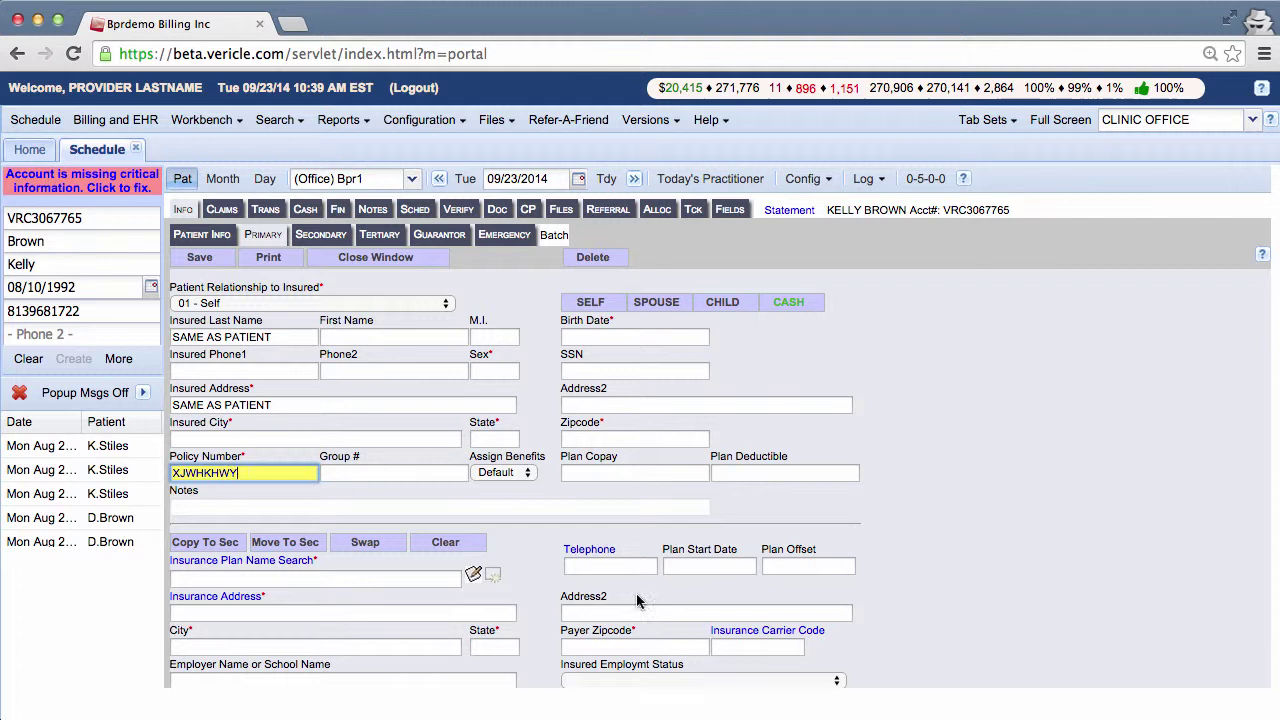
click(632, 474)
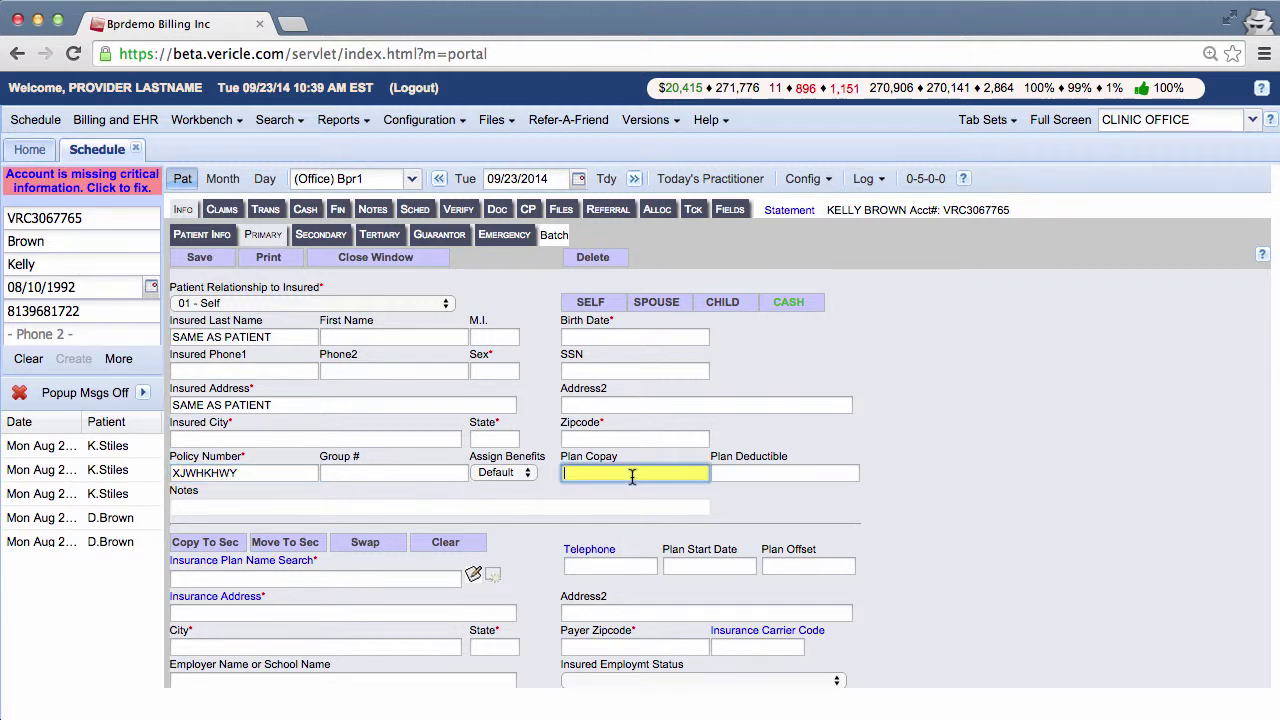
text(30)
key(Tab)
text(2000)
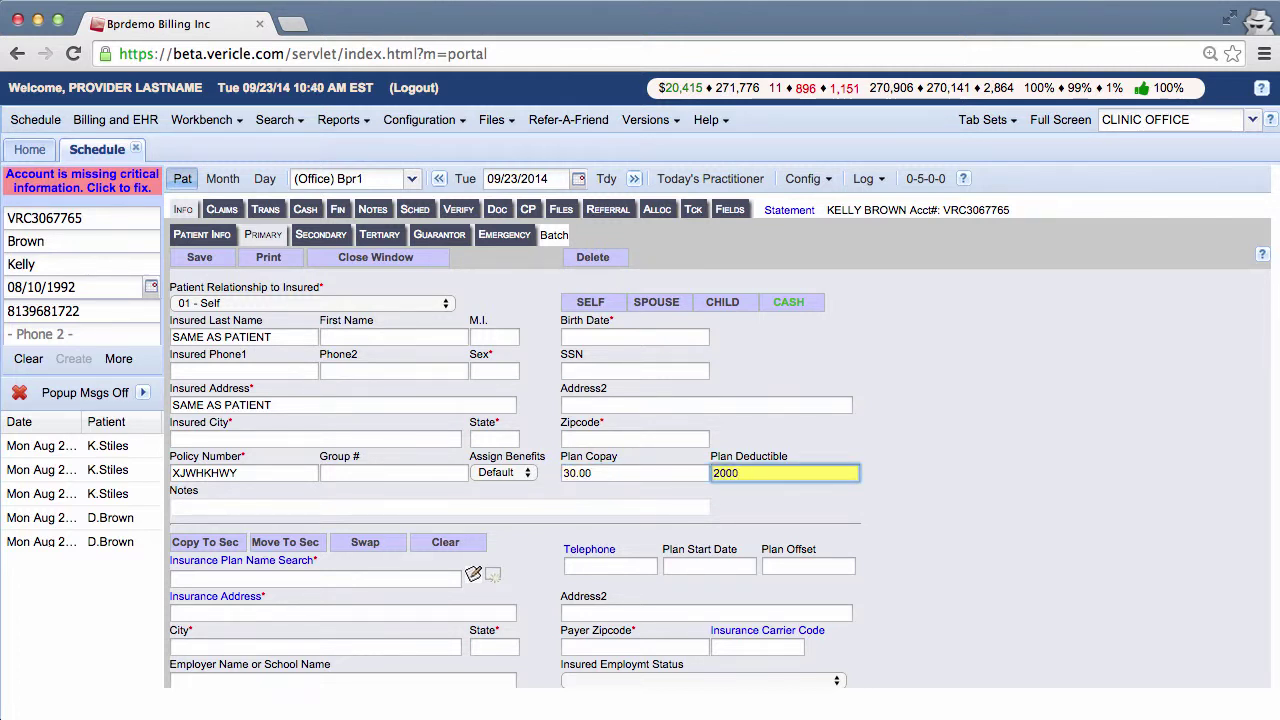
- Choose CIGNA as the insurance plan with its Chattanooga payer address and save the primary insurance
click(430, 579)
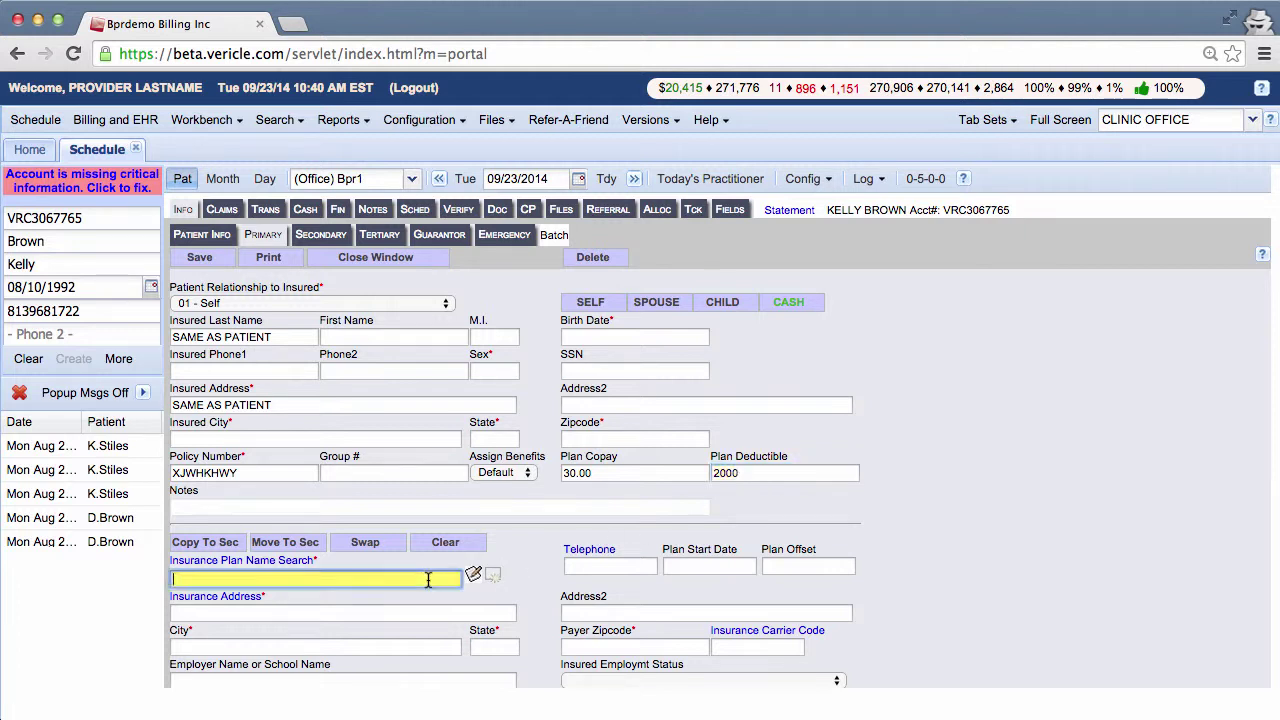
text(Cigna)
click(274, 562)
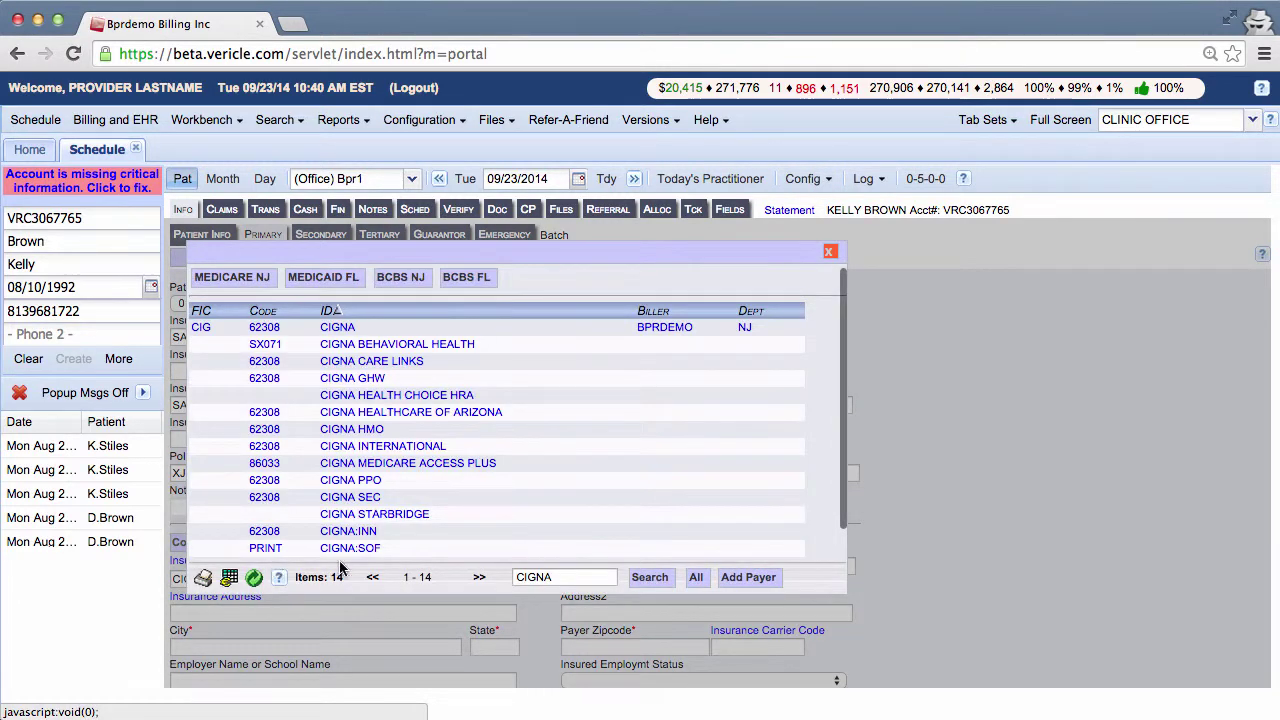
click(340, 327)
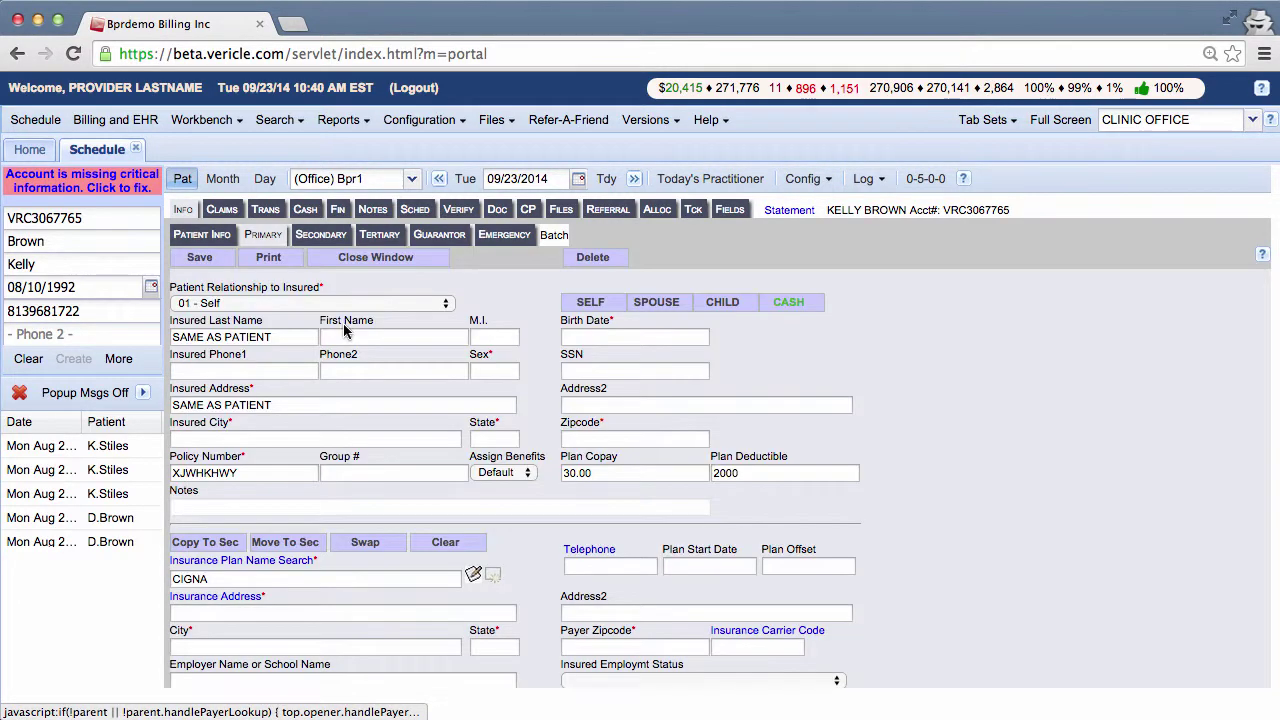
click(239, 600)
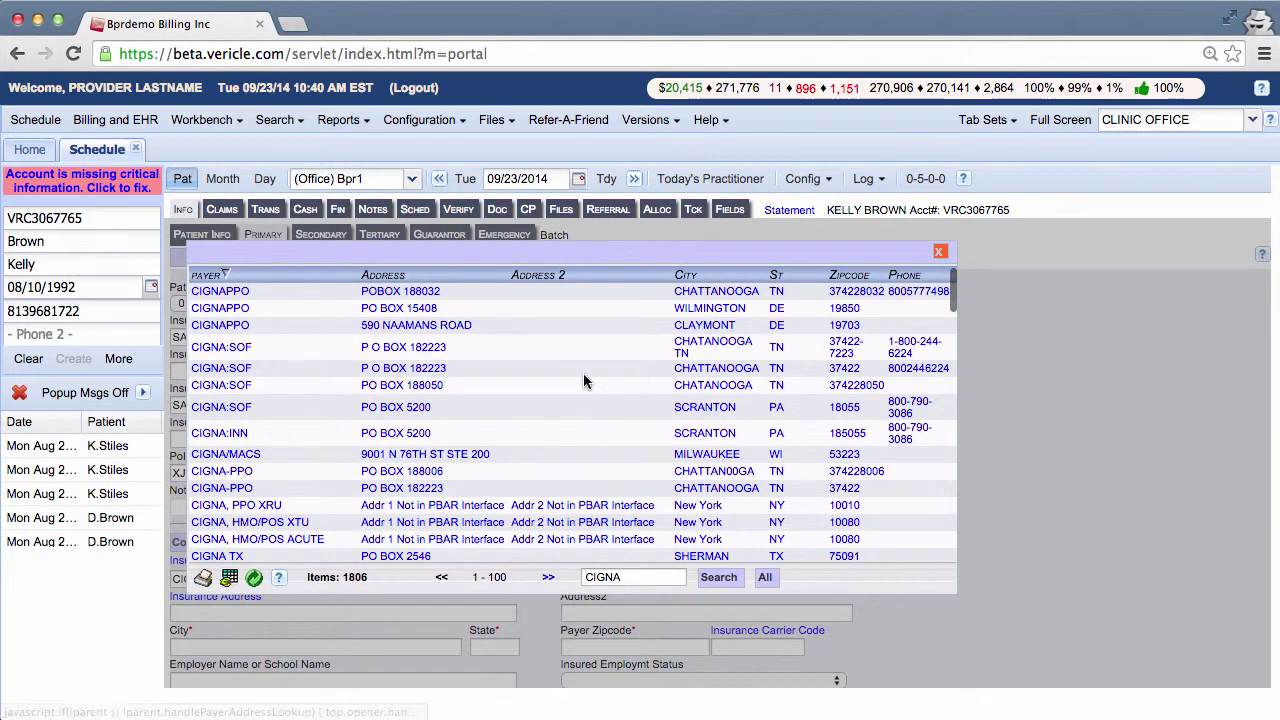
click(712, 293)
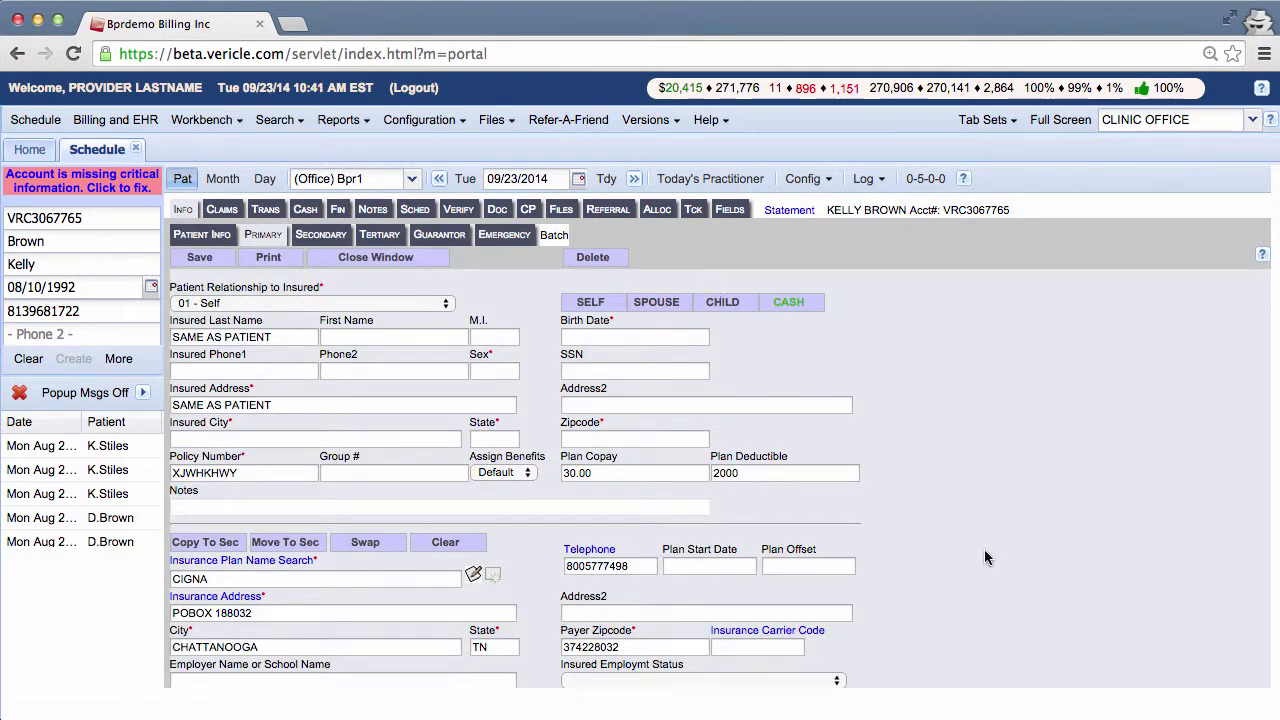
scroll(984, 552, down, 1)
scroll(984, 550, down, 2)
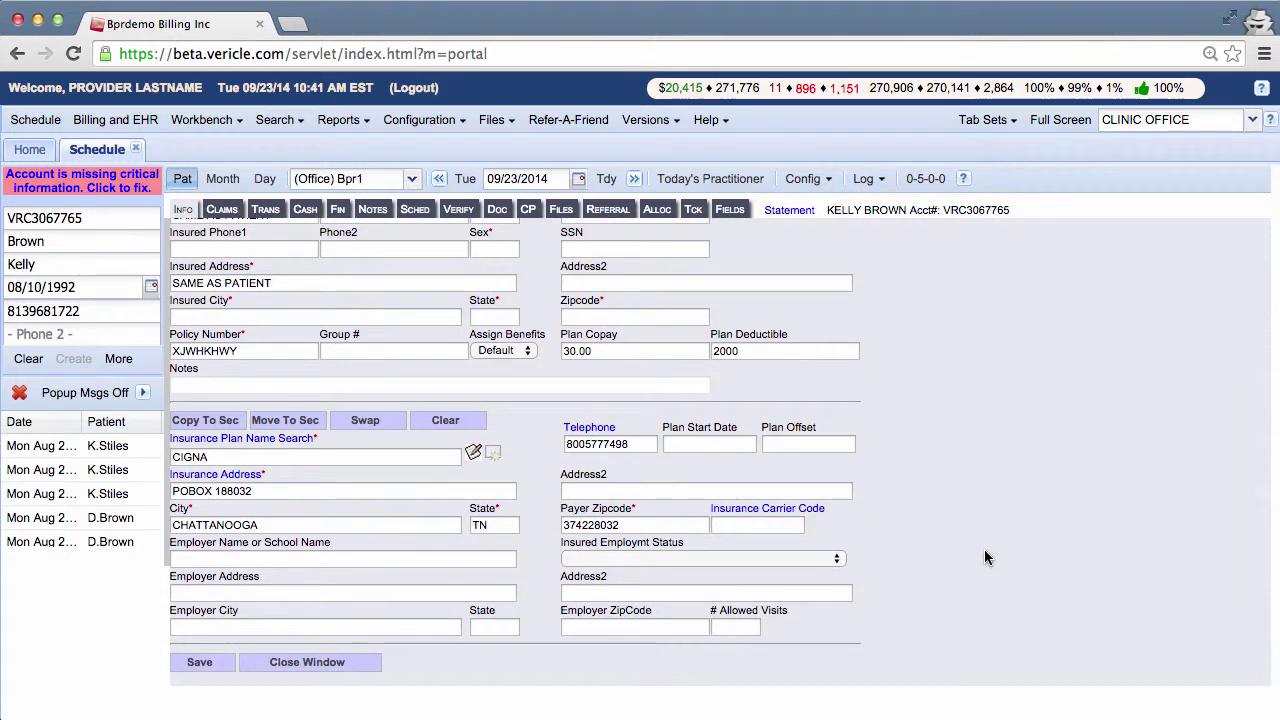
scroll(984, 550, up, 3)
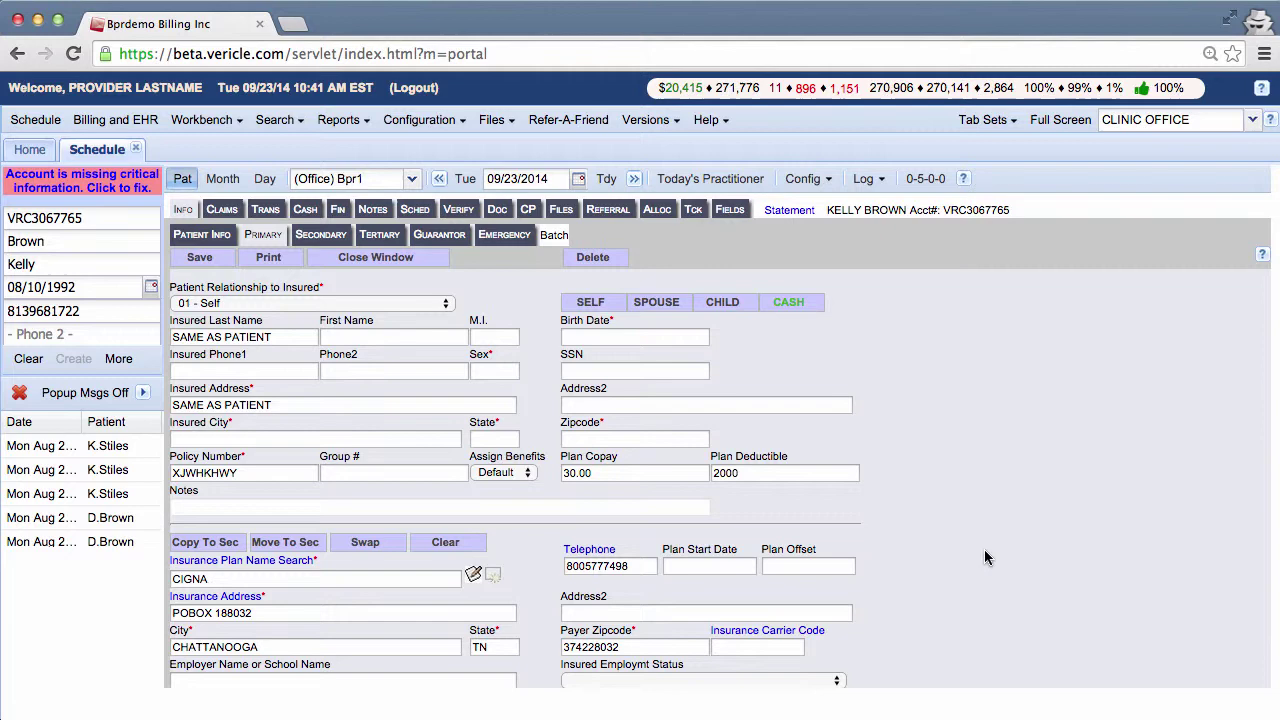
click(197, 262)
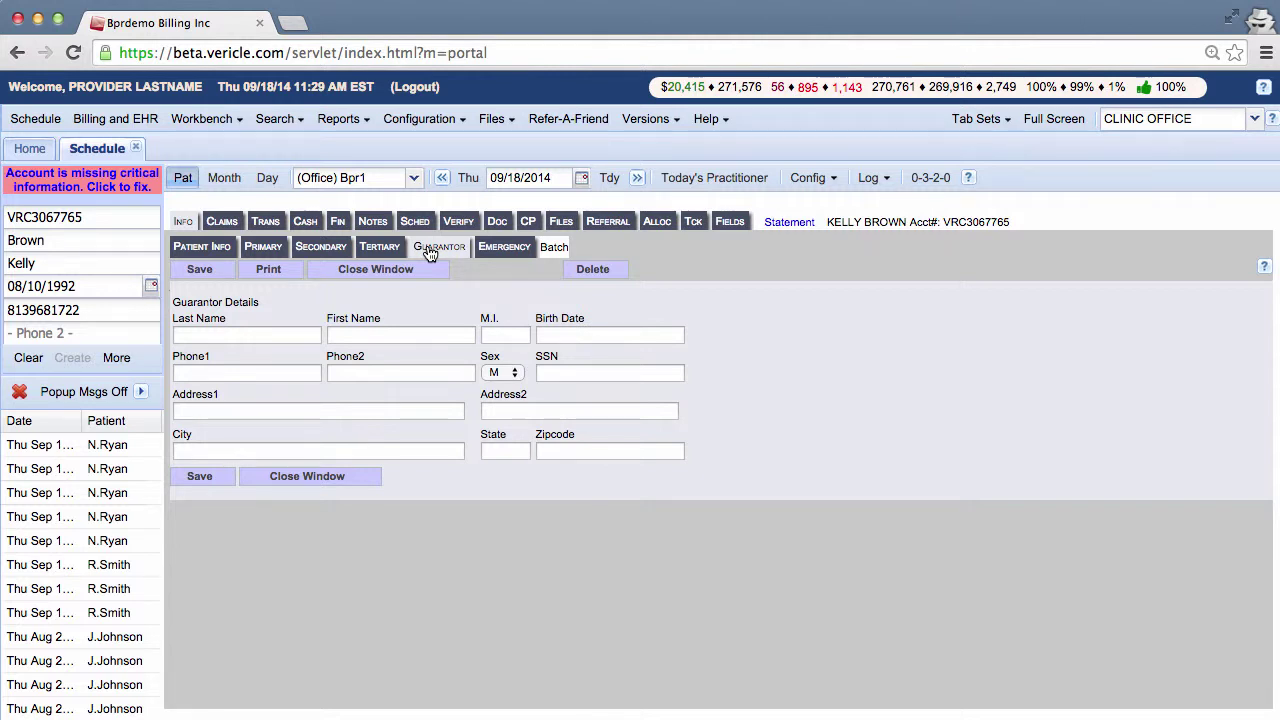
click(299, 338)
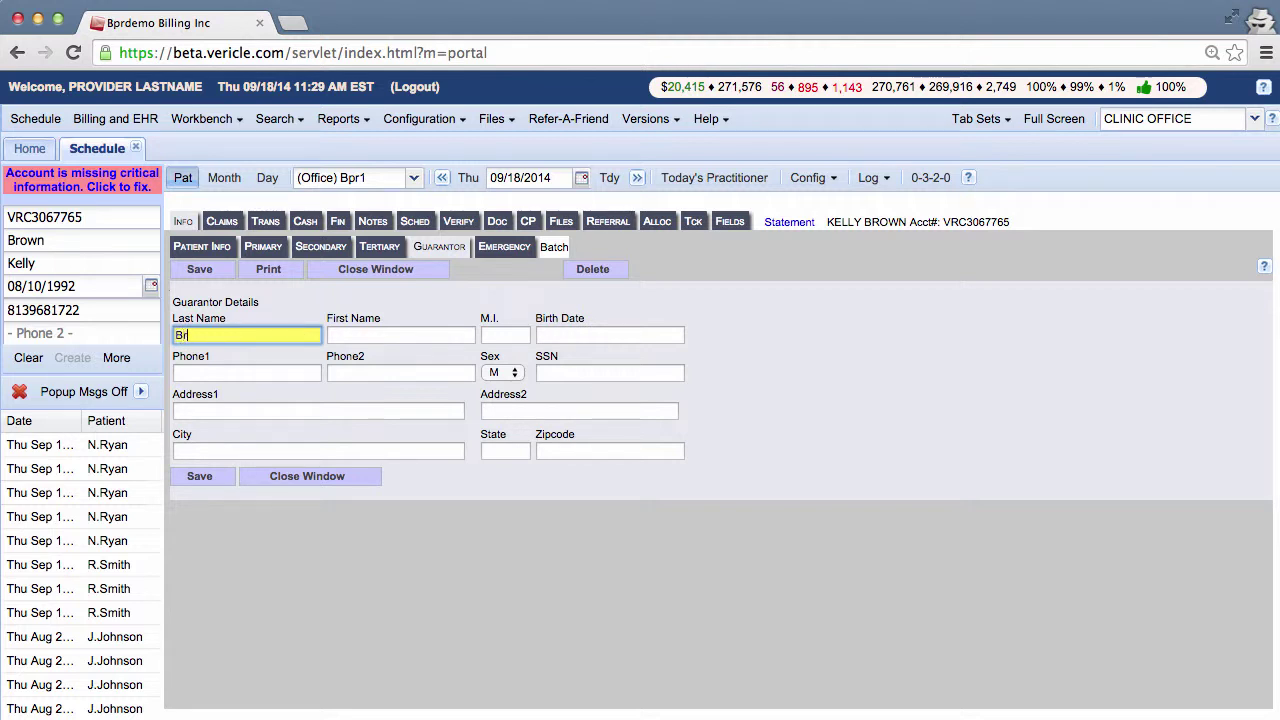
click(352, 341)
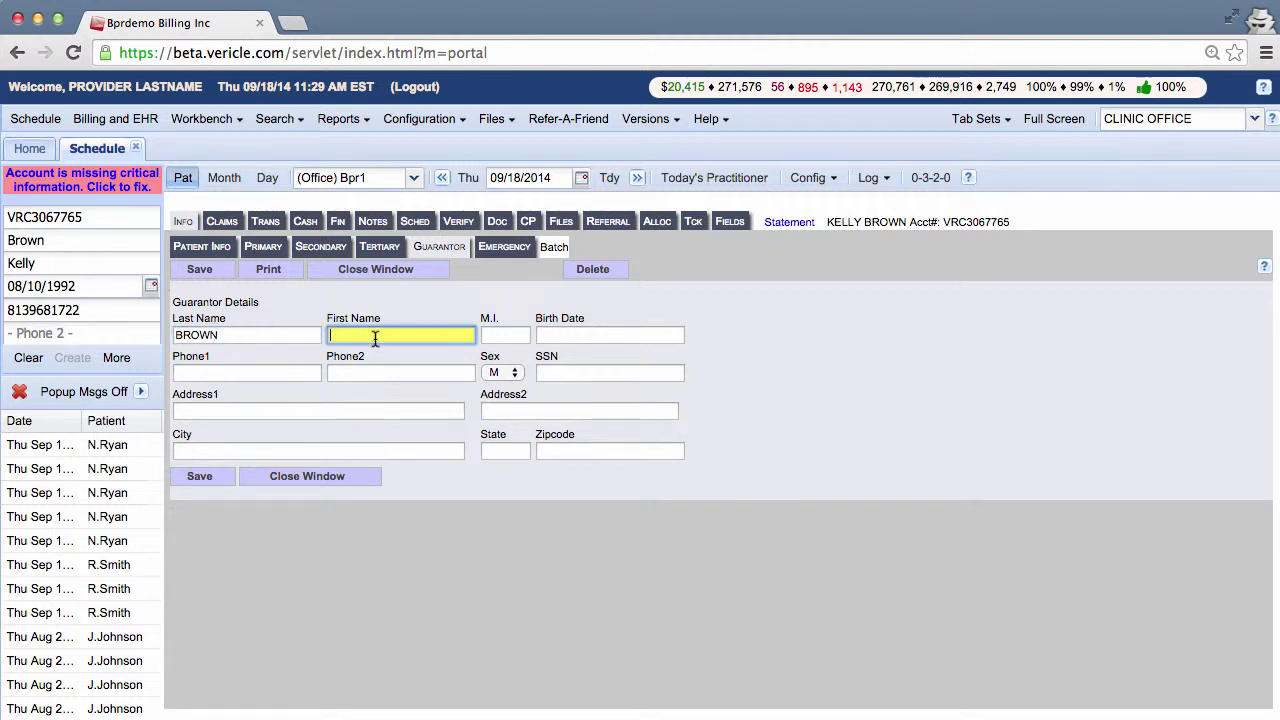
click(600, 335)
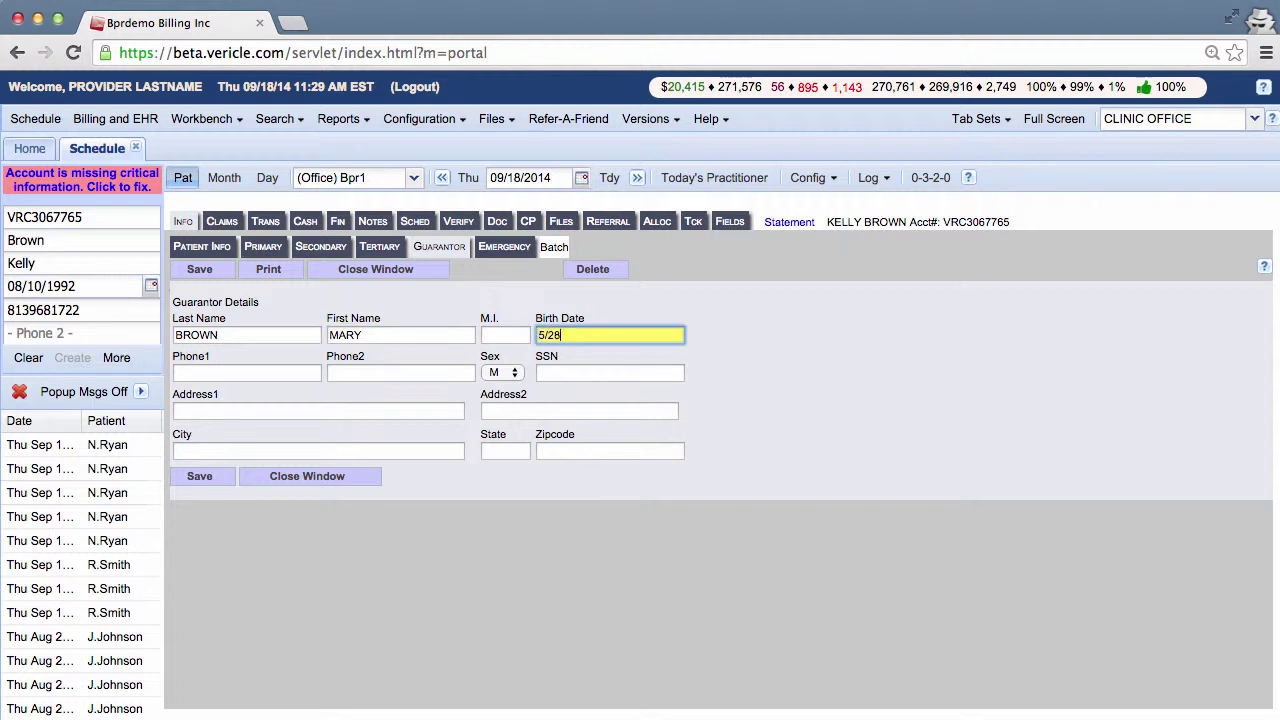
click(440, 250)
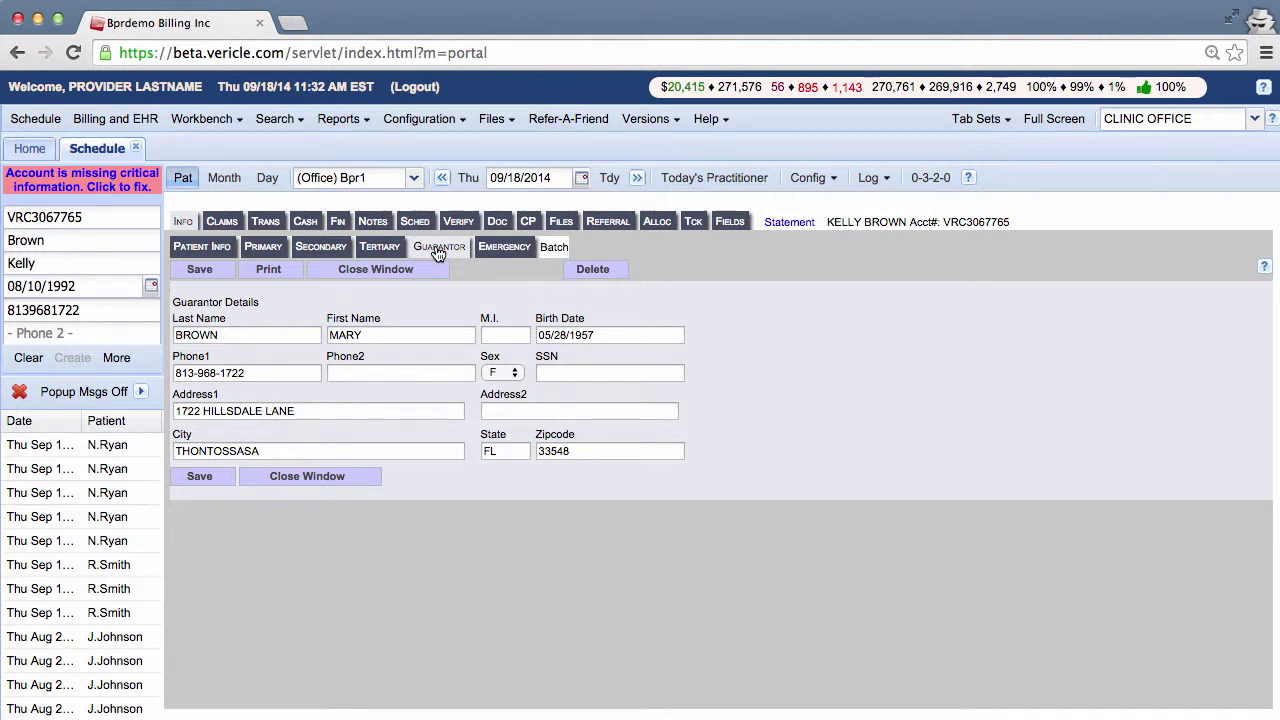
- Add the patient's mother as emergency contact with her last and first name and birth date, and save
click(507, 250)
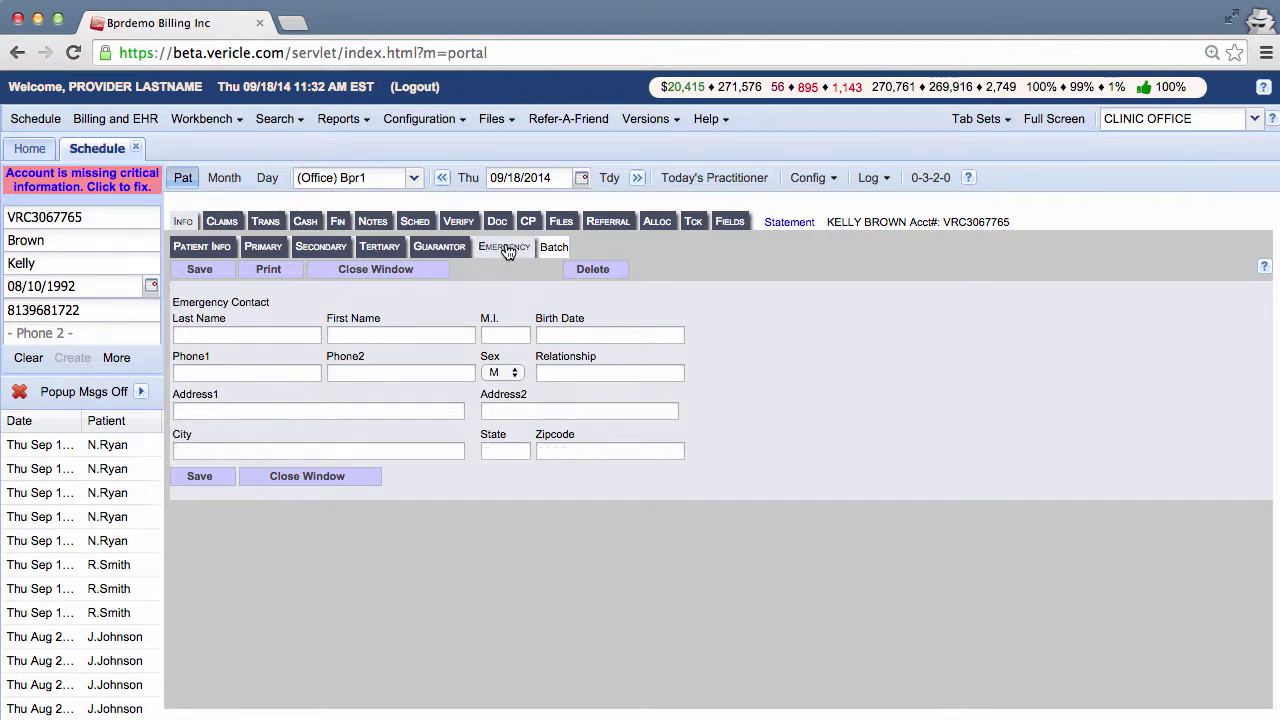
click(276, 335)
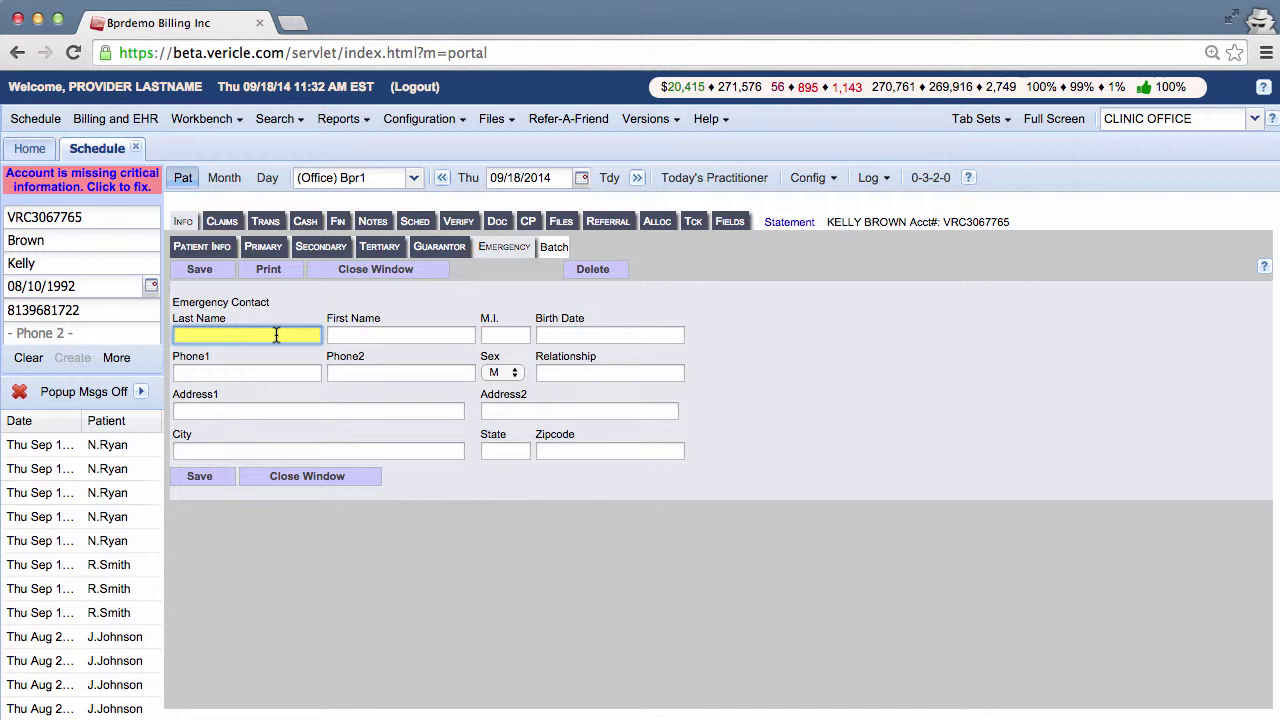
click(351, 336)
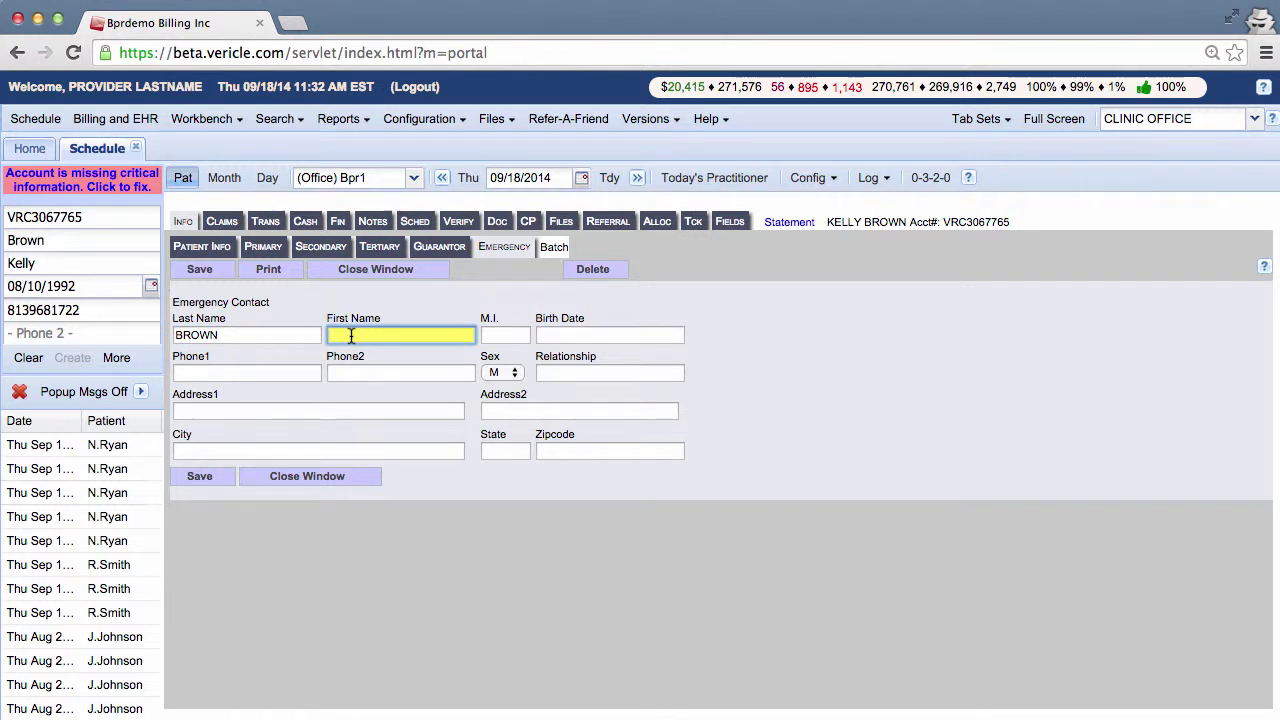
click(568, 335)
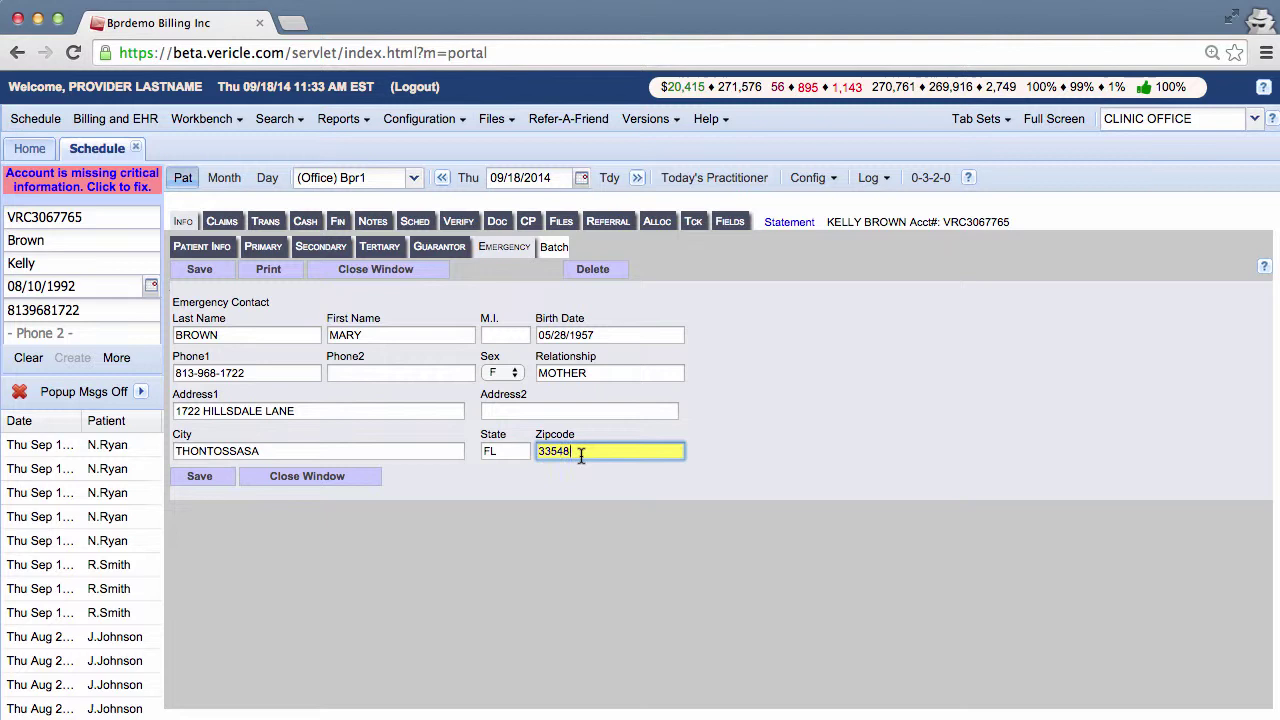
click(211, 475)
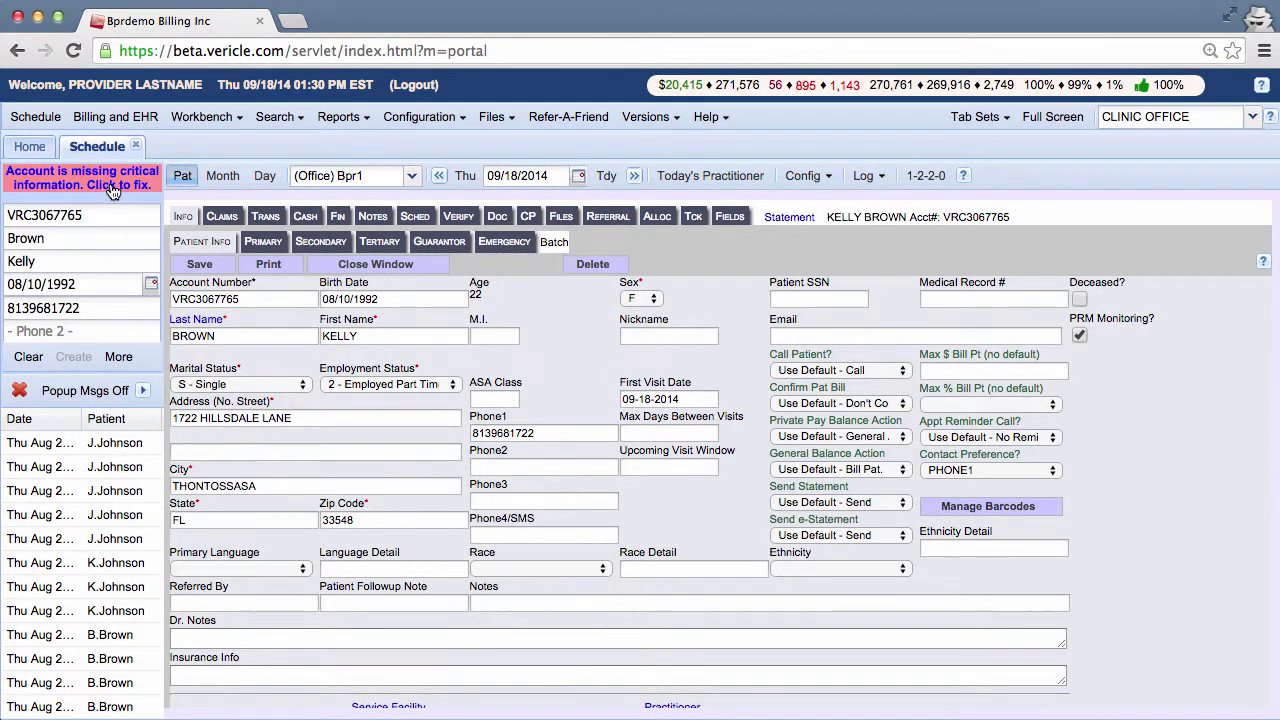
- Refresh the schedule, search the patient by first name, and reopen their record details
right_click(106, 144)
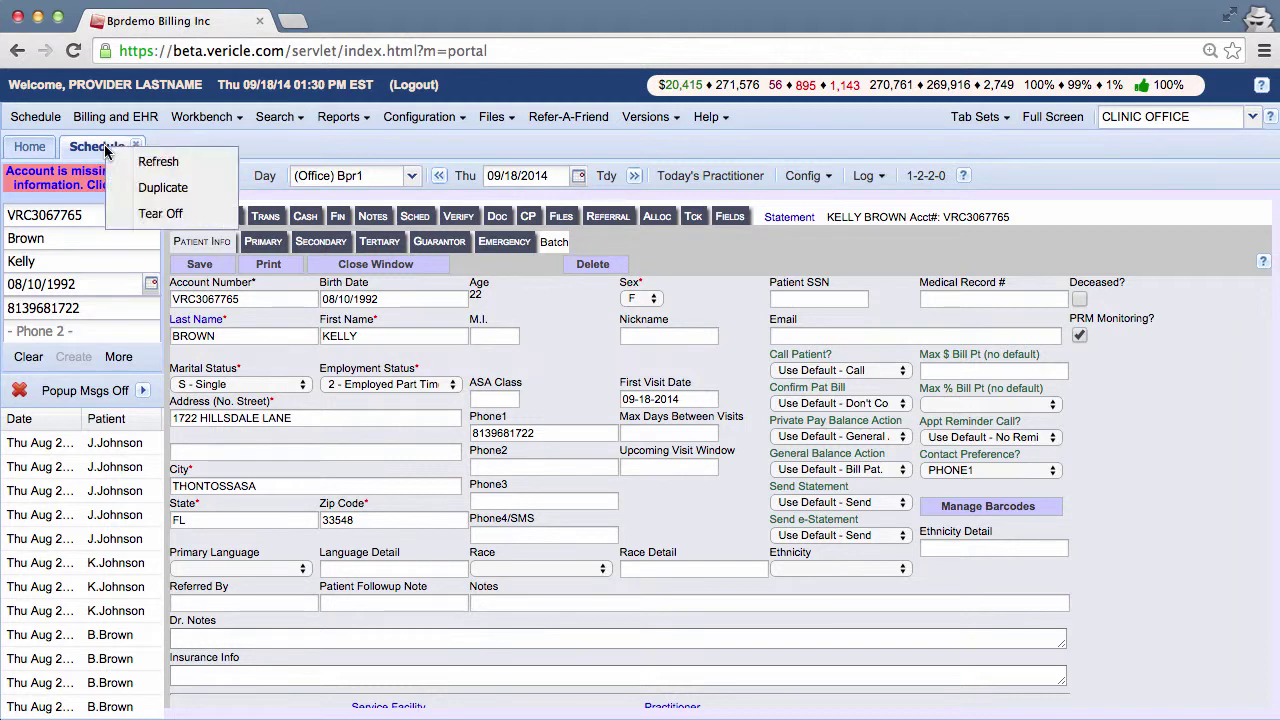
click(150, 162)
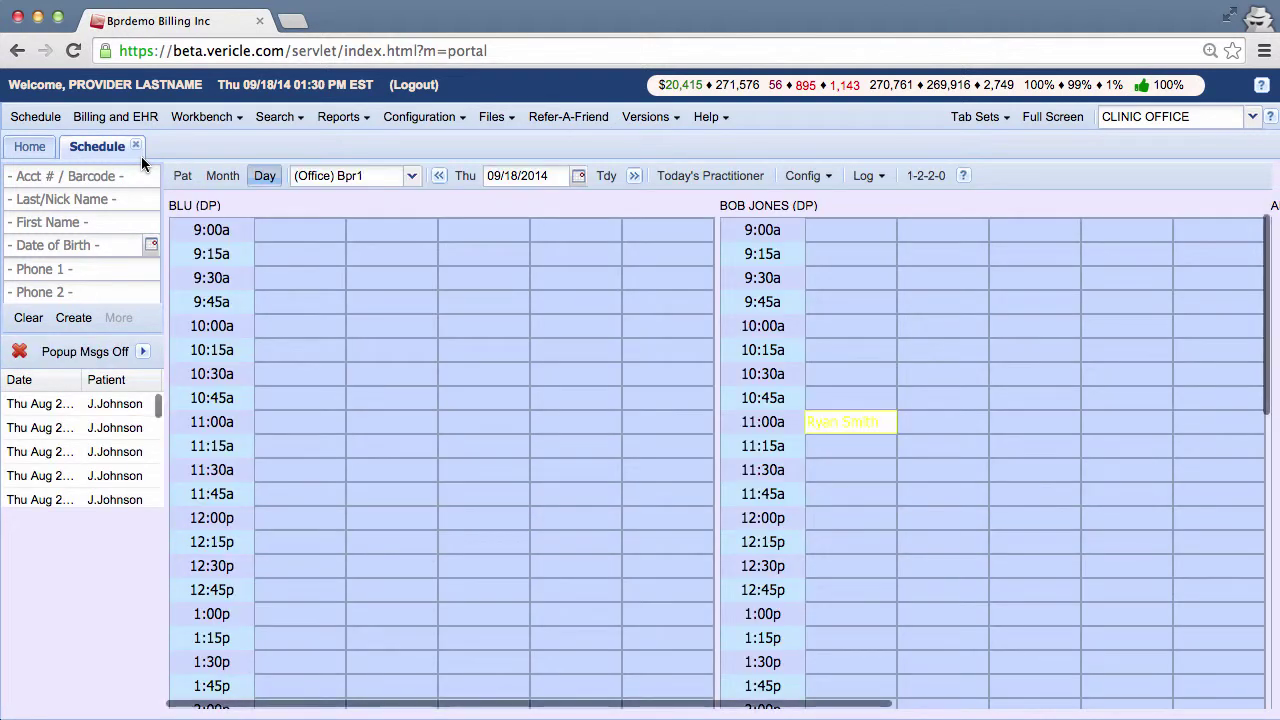
click(104, 223)
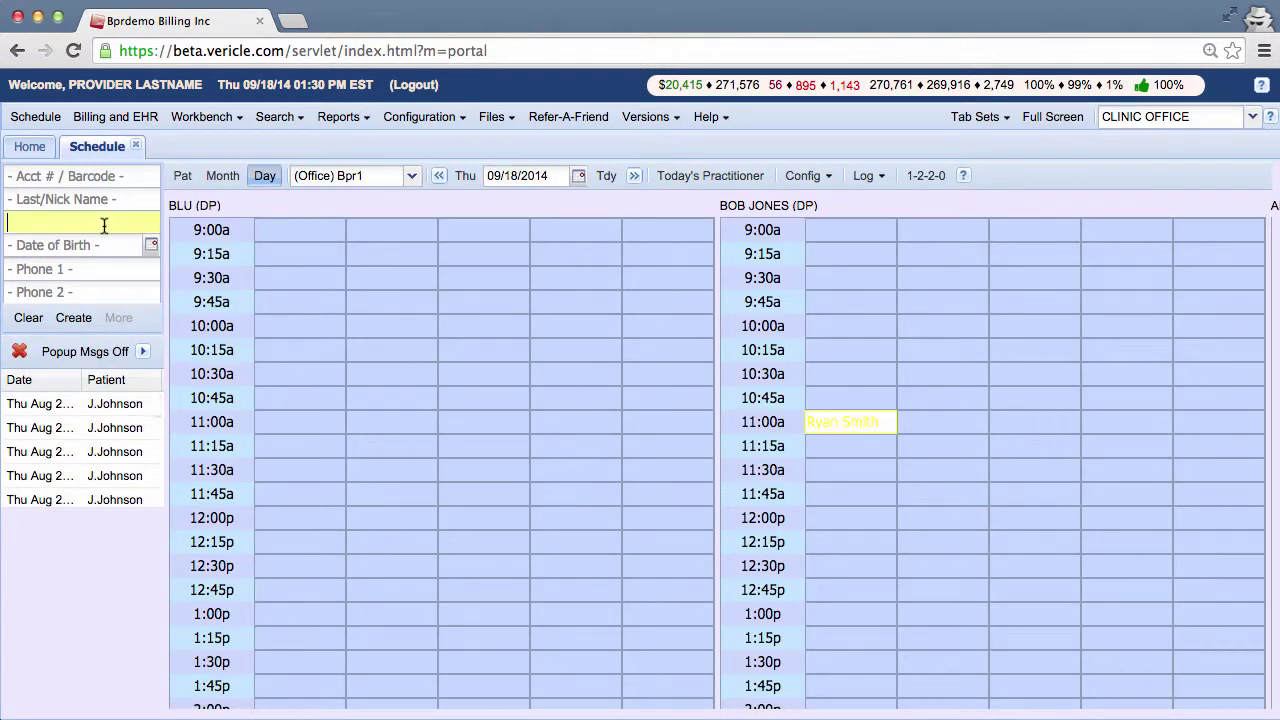
text(Kelly)
key(Return)
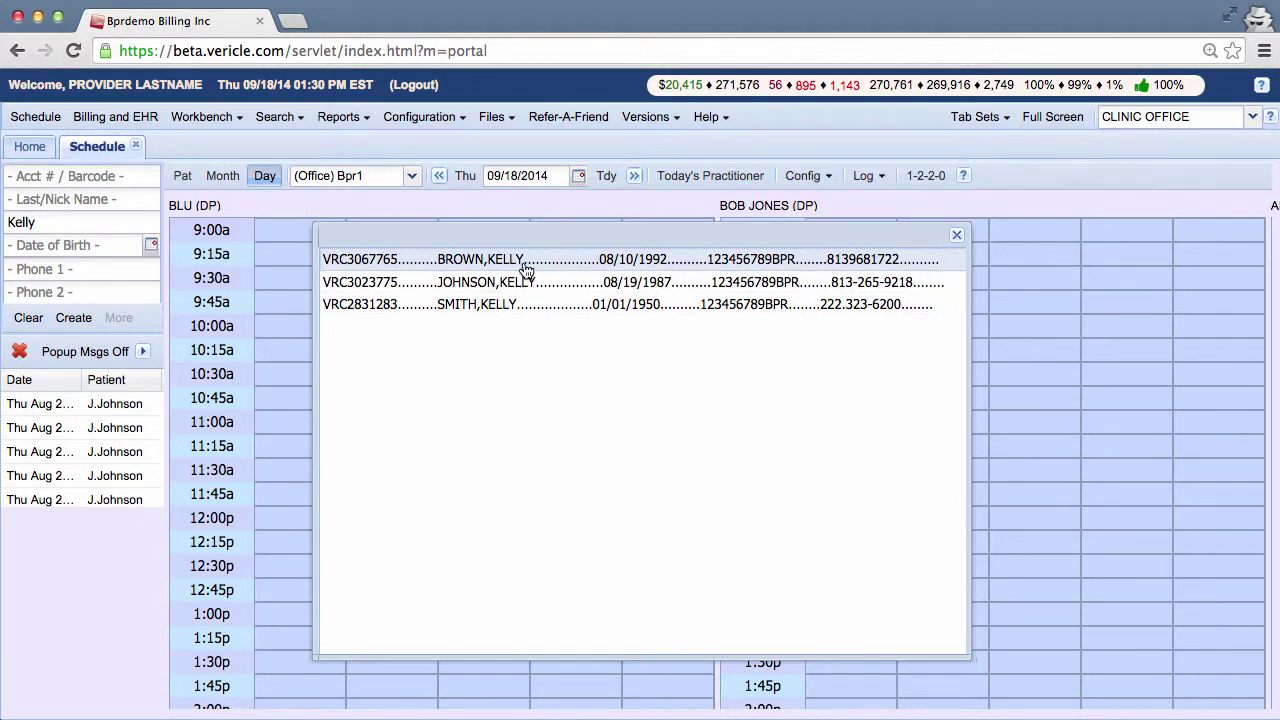
click(523, 260)
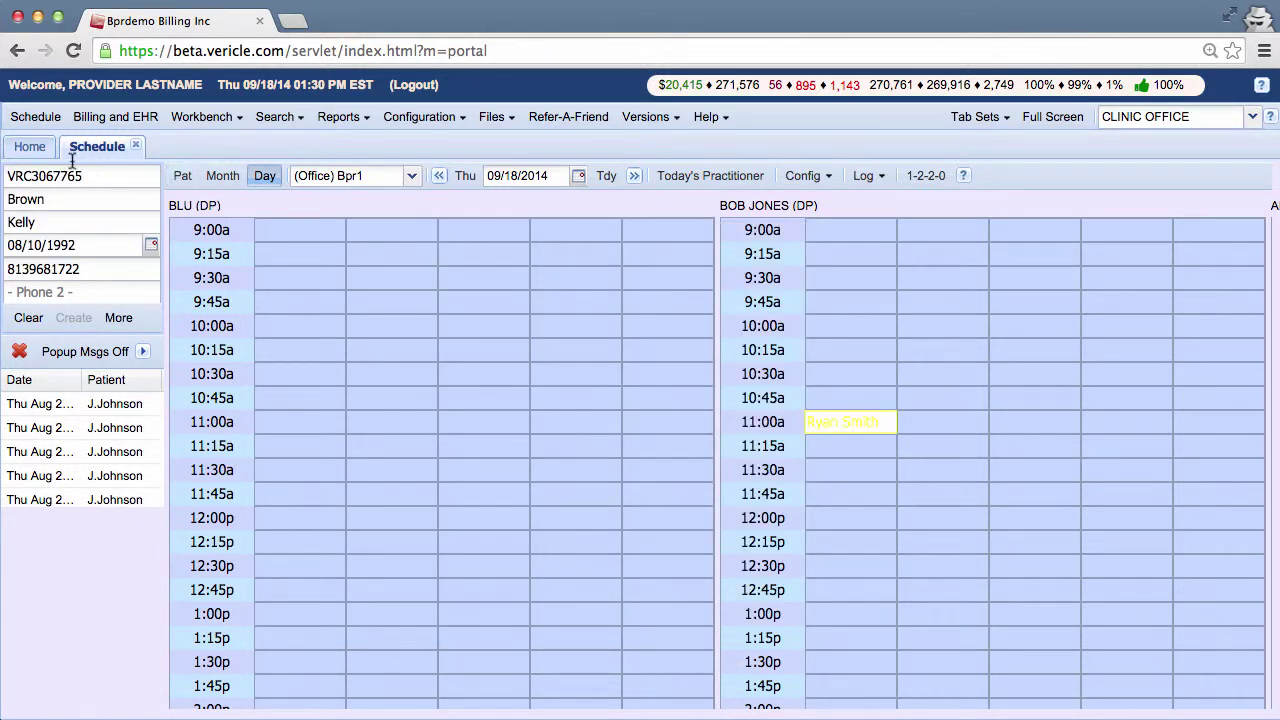
click(182, 177)
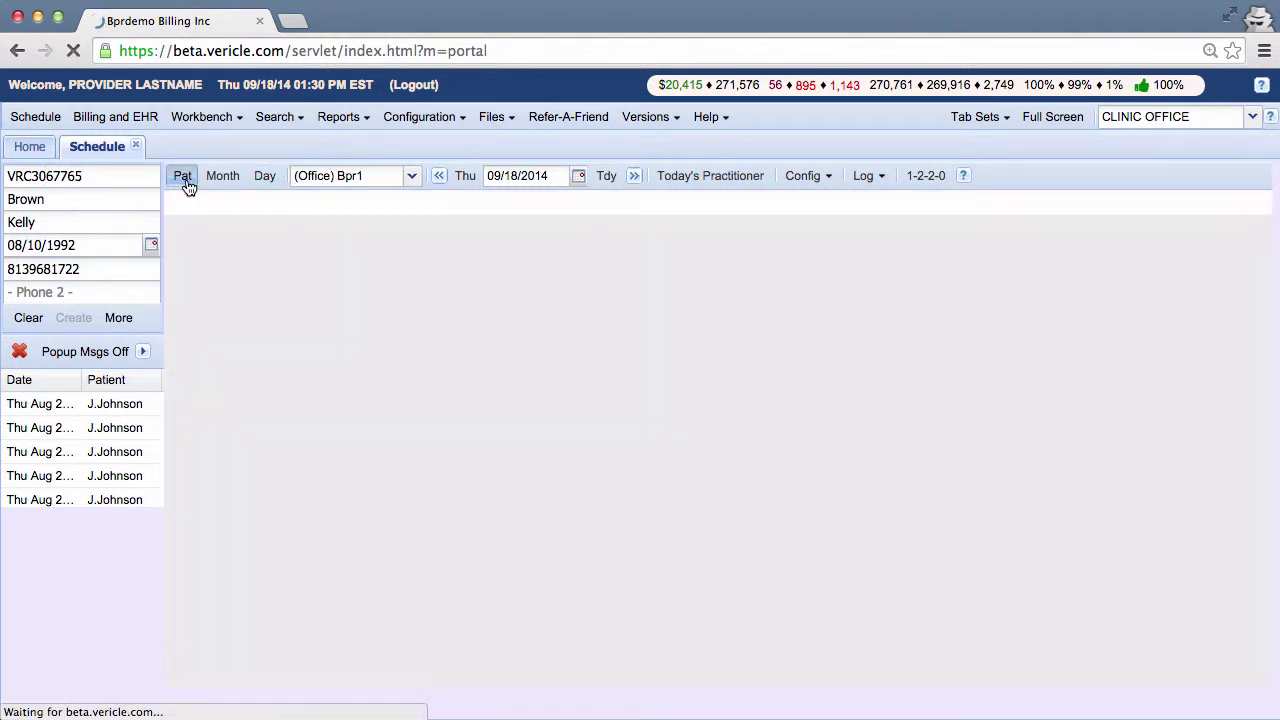